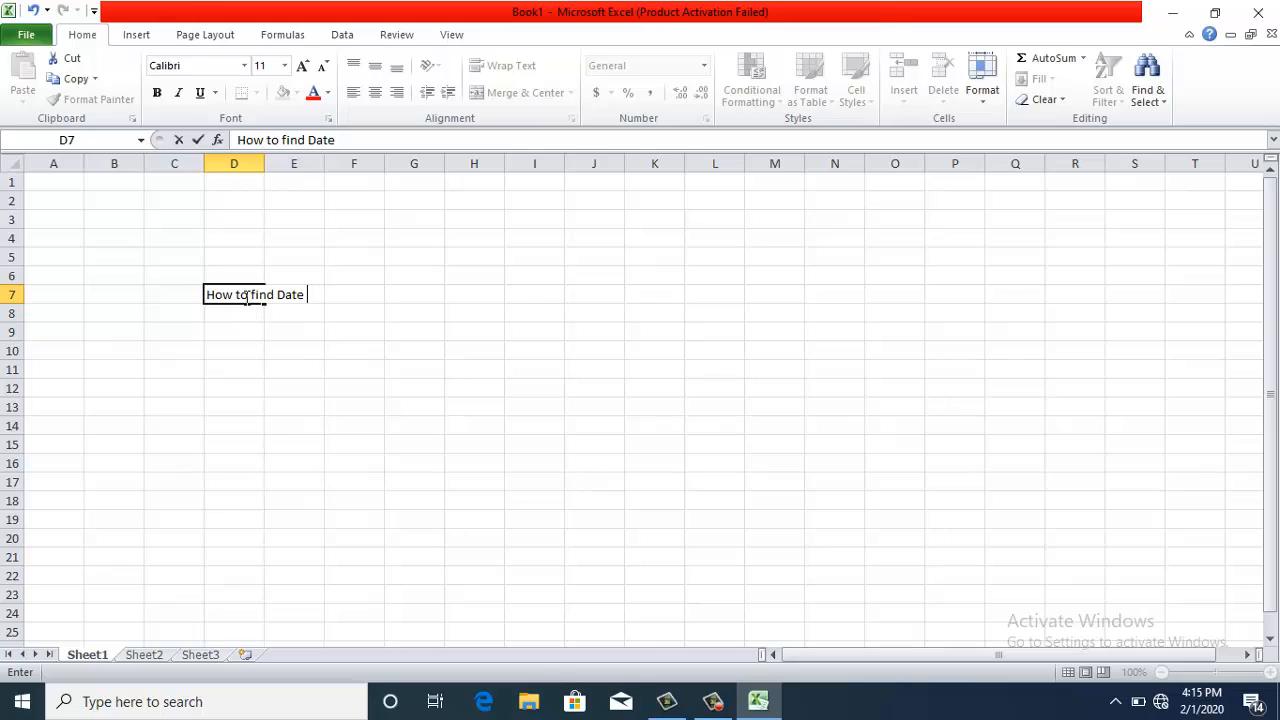
Finish typing the heading 'How to find Date of Birth' and move it into E7.
type("of Birth")
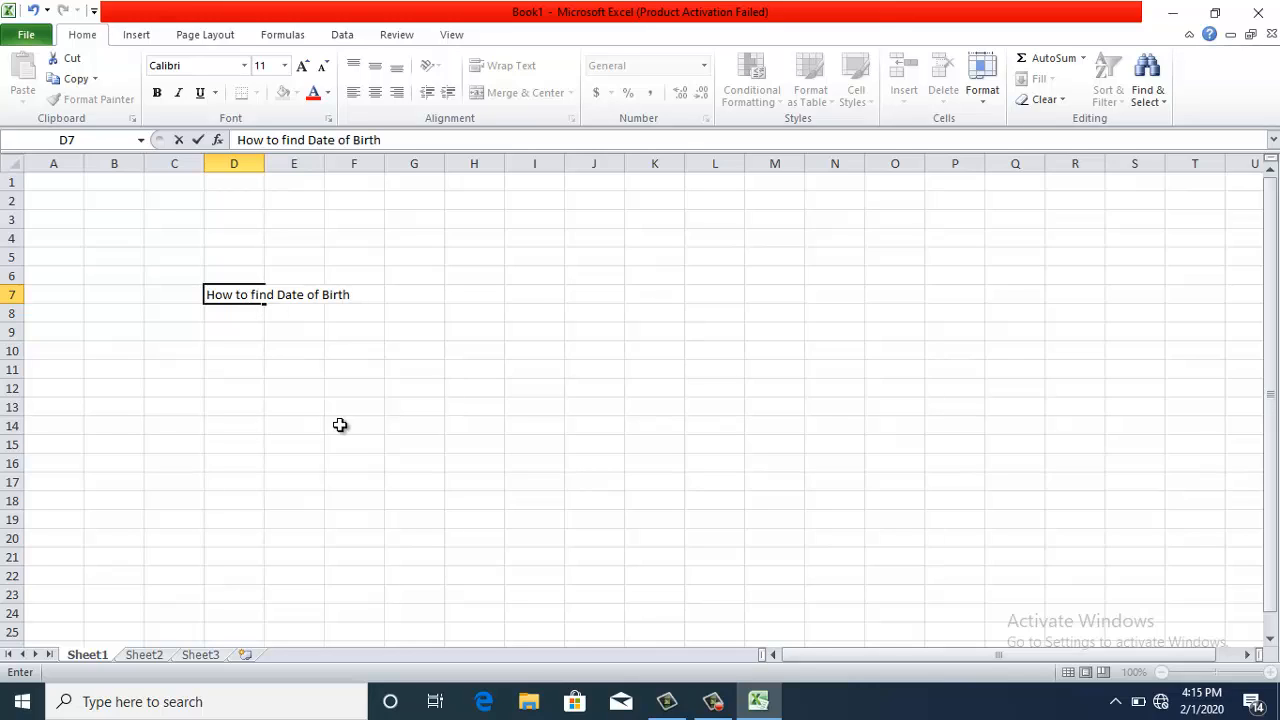
left_click(486, 461)
left_click_drag(241, 298, 331, 306)
left_click_drag(345, 350, 308, 350)
Enlarge the heading font to 28 pt.
left_click_drag(283, 291, 409, 297)
left_click(301, 66)
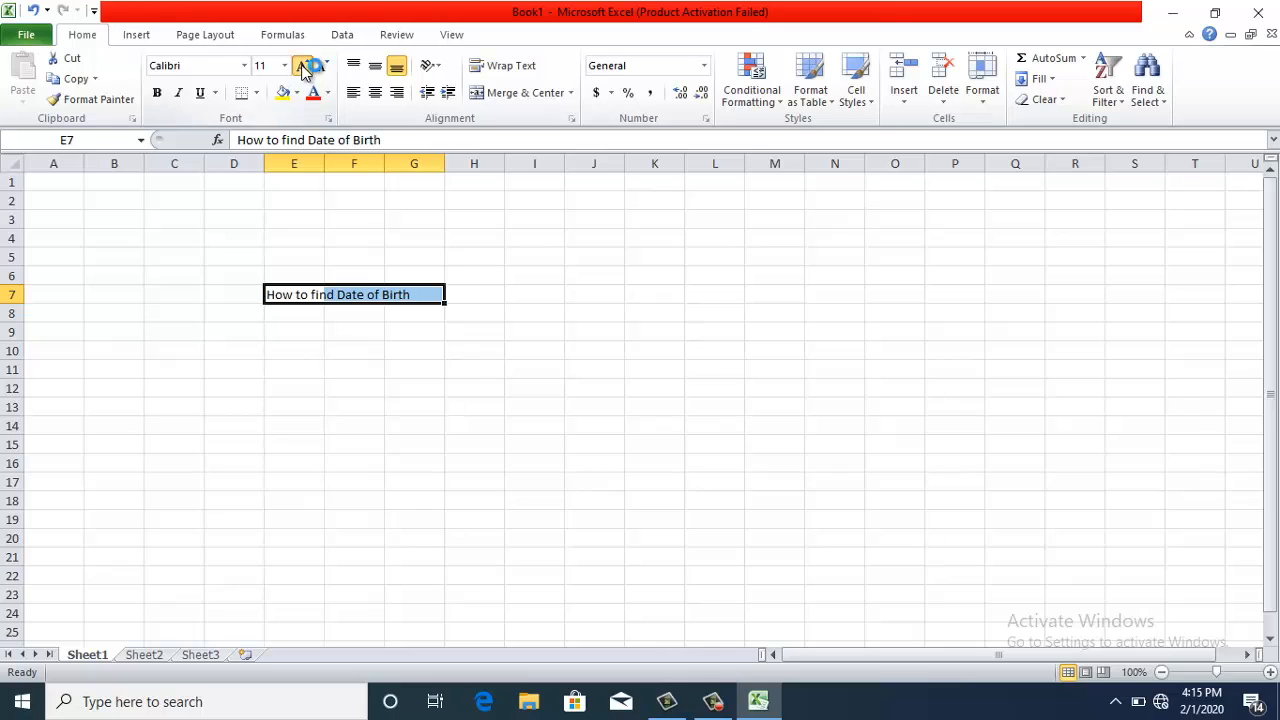
left_click(302, 66)
left_click(302, 66)
left_click(302, 66)
left_click(302, 66)
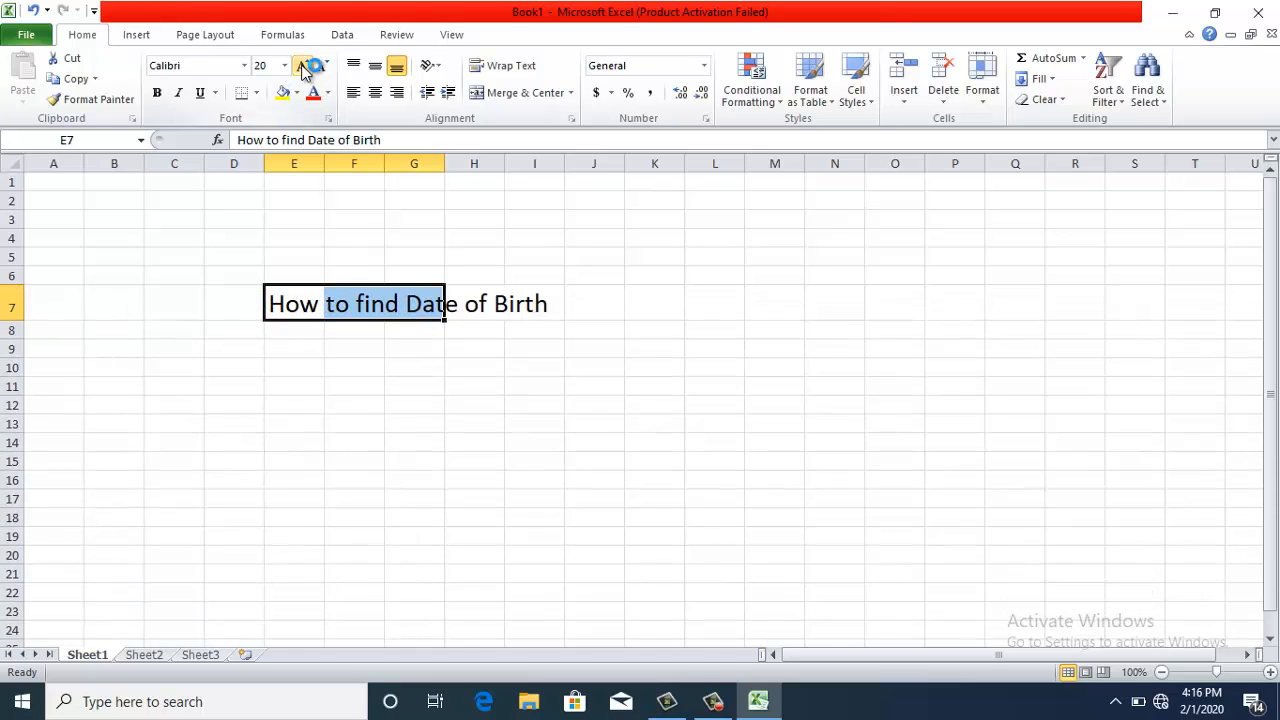
left_click(302, 66)
left_click(302, 66)
left_click(302, 66)
left_click(474, 508)
key("Up")
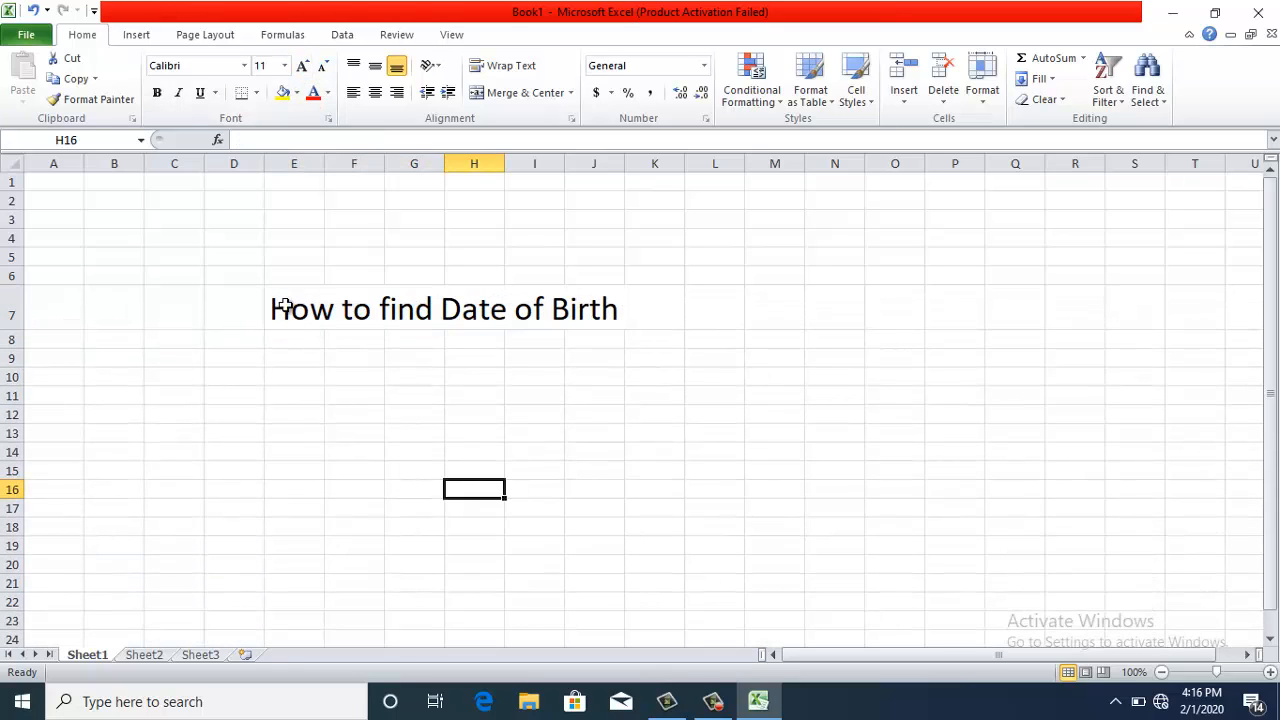
Make the heading bold, with red text on a yellow fill.
left_click_drag(283, 306, 568, 307)
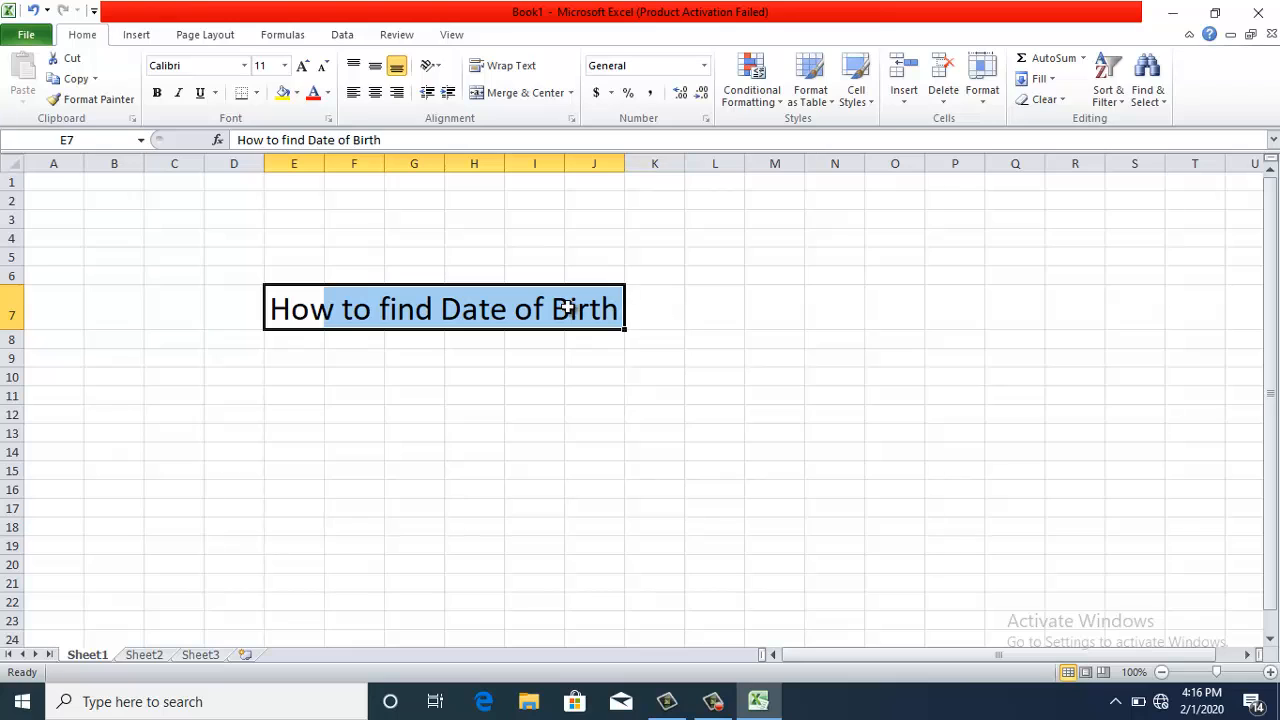
left_click(156, 92)
left_click(413, 450)
left_click_drag(283, 303, 627, 309)
left_click(284, 93)
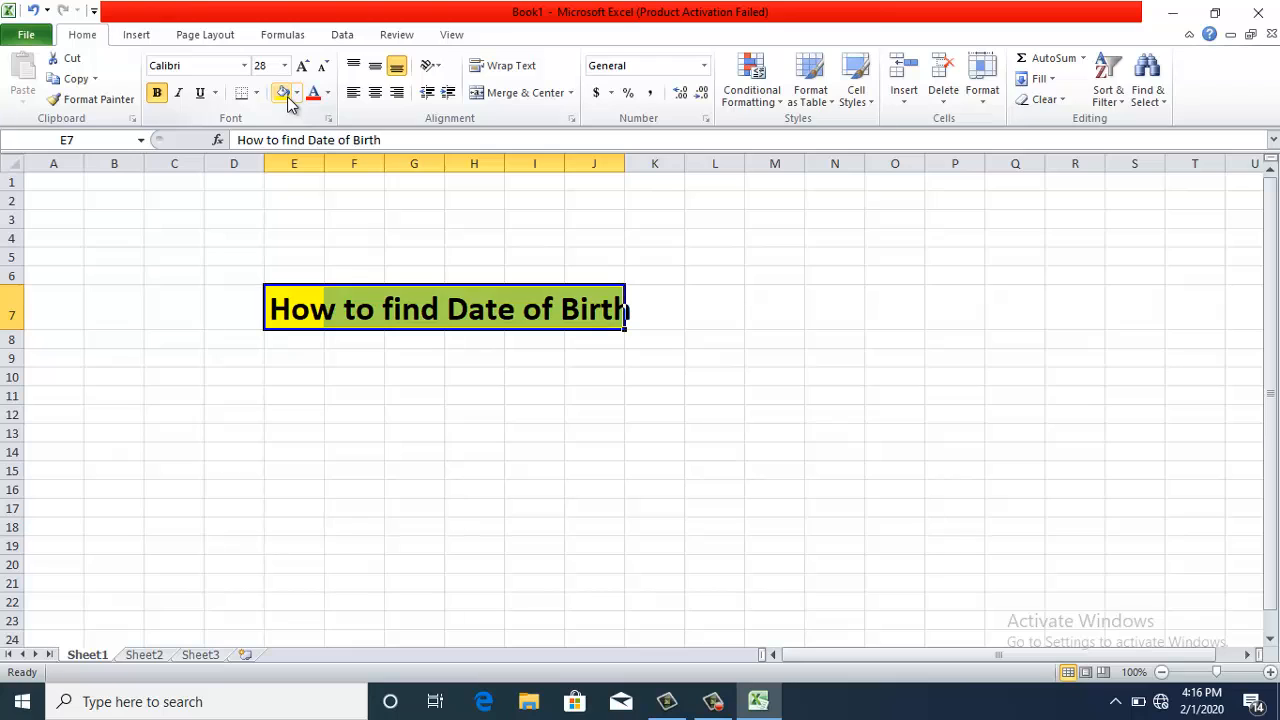
left_click(313, 96)
left_click(474, 583)
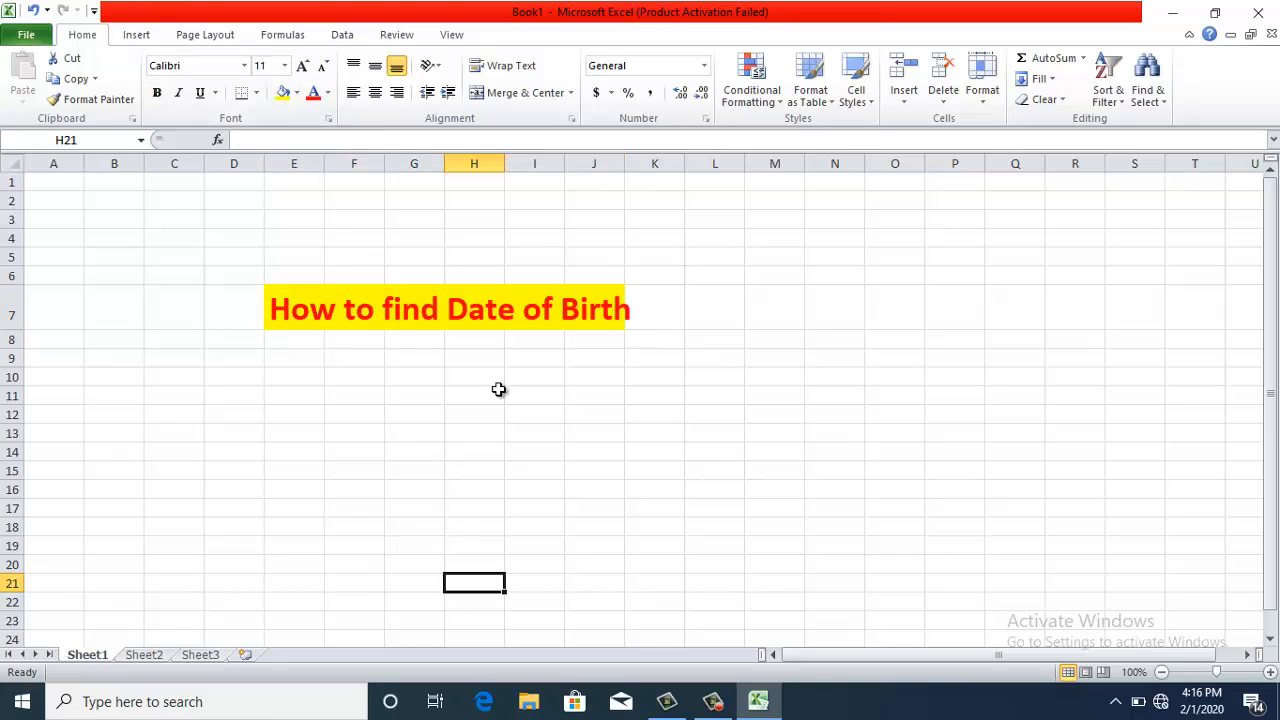
Merge and center the heading across E7:K7.
left_click_drag(614, 314, 285, 308)
left_click(499, 97)
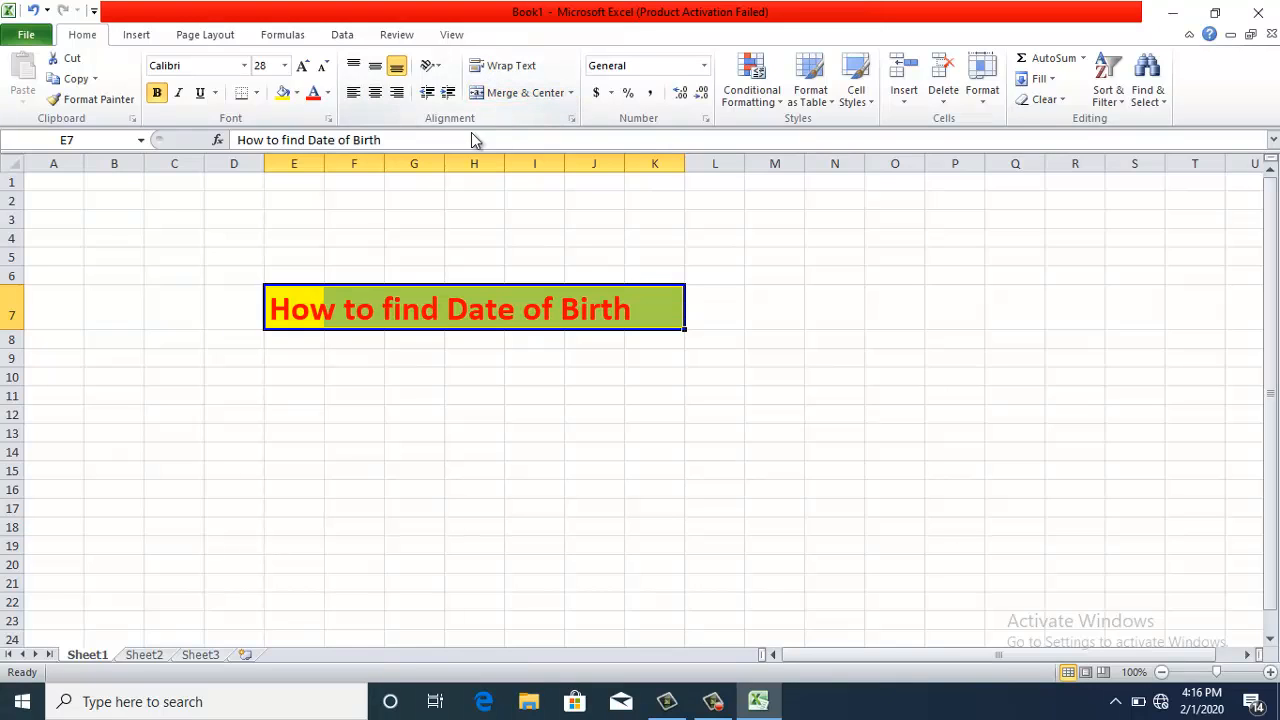
left_click(398, 382)
left_click(284, 345)
Enter the headers Name, Date of birth, Day, Month and year in E8:I8.
type("Bane")
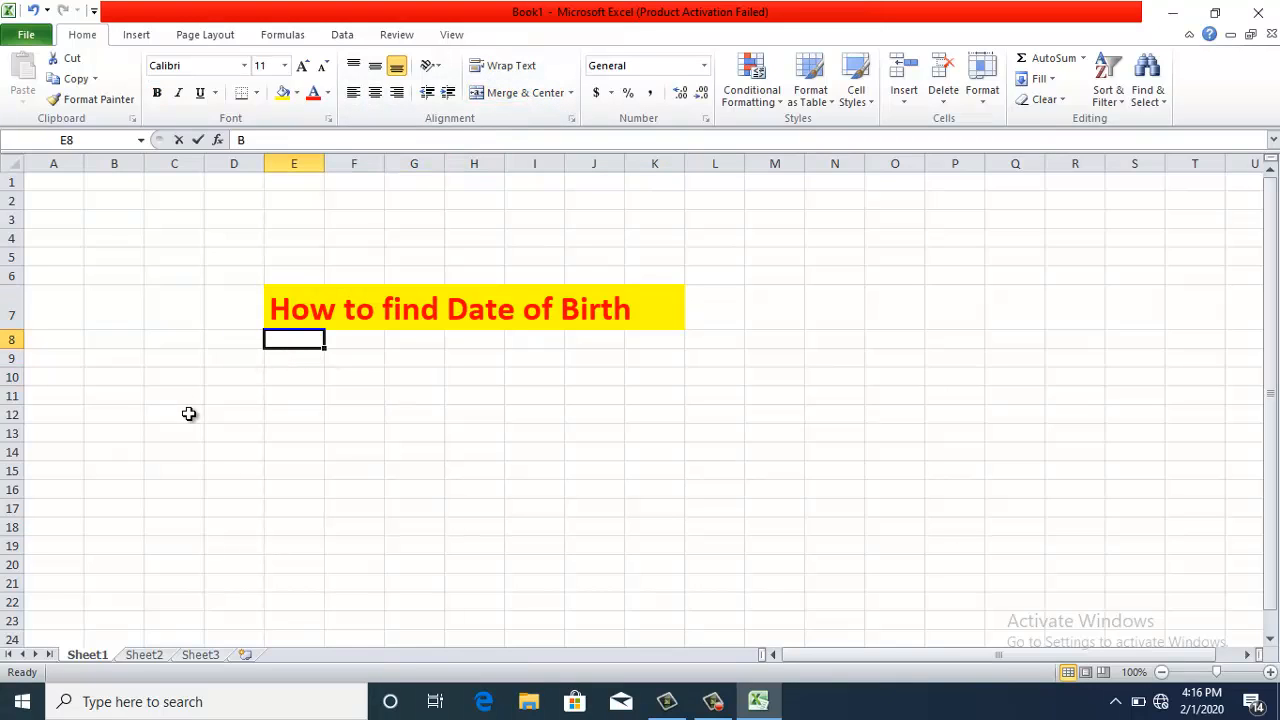
key("BackSpace")
key("BackSpace")
key("BackSpace")
key("BackSpace")
type("Name")
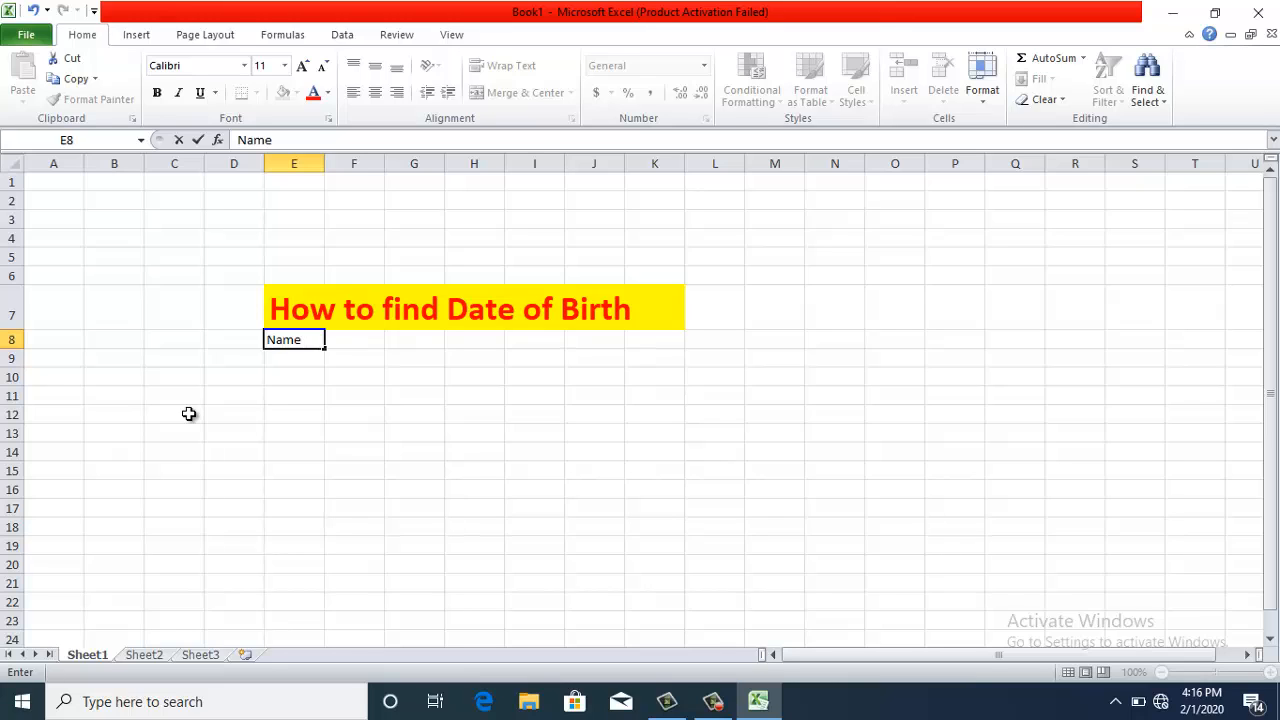
key("Tab")
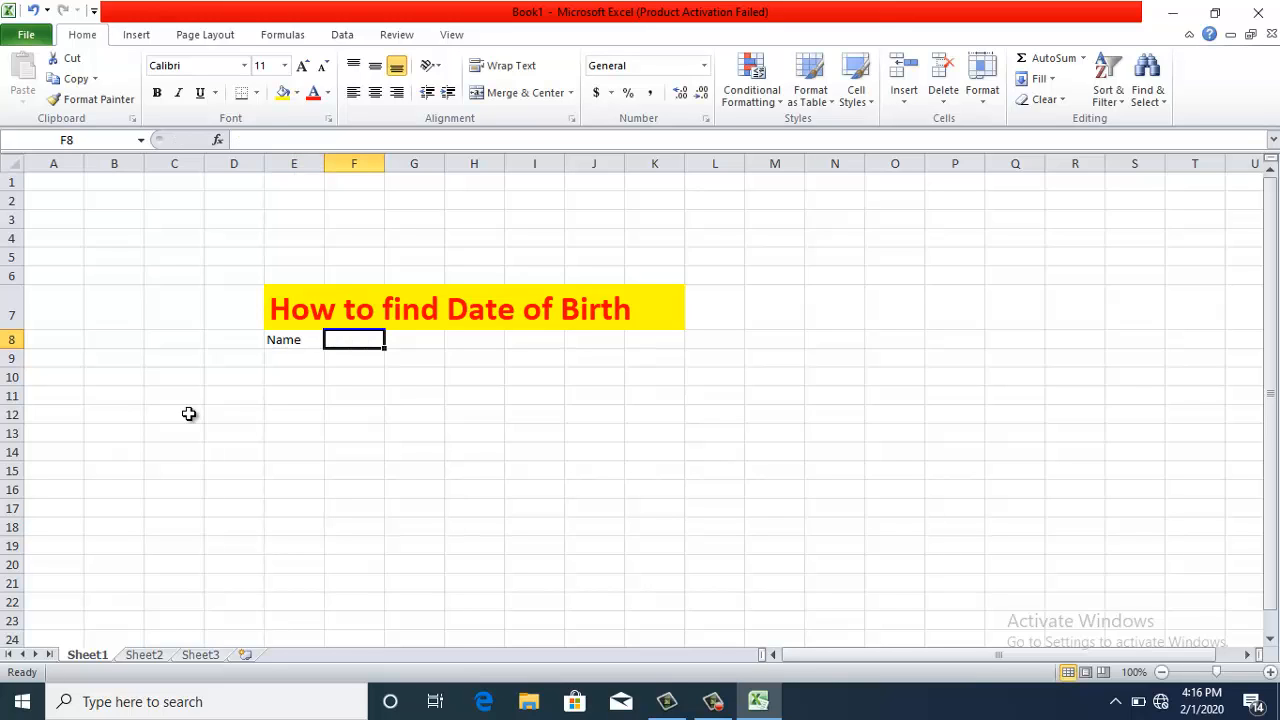
type("Daye")
key("BackSpace")
key("BackSpace")
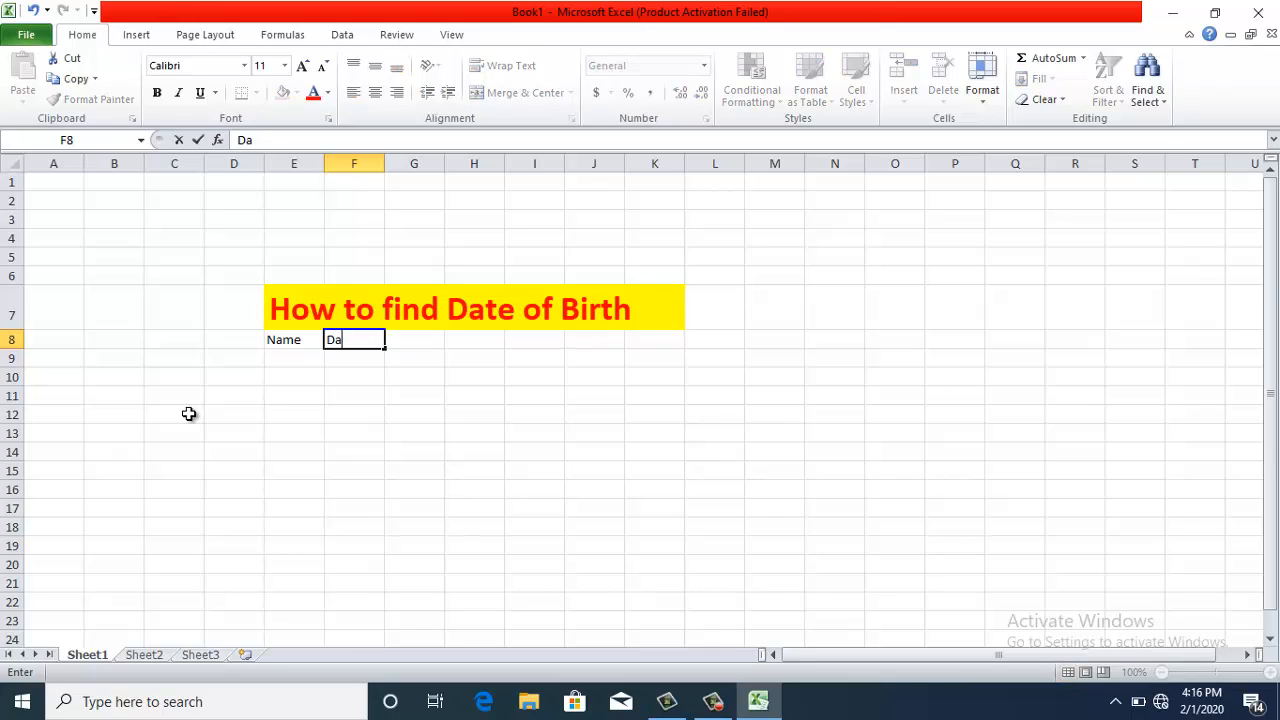
type("te of birth")
key("Tab")
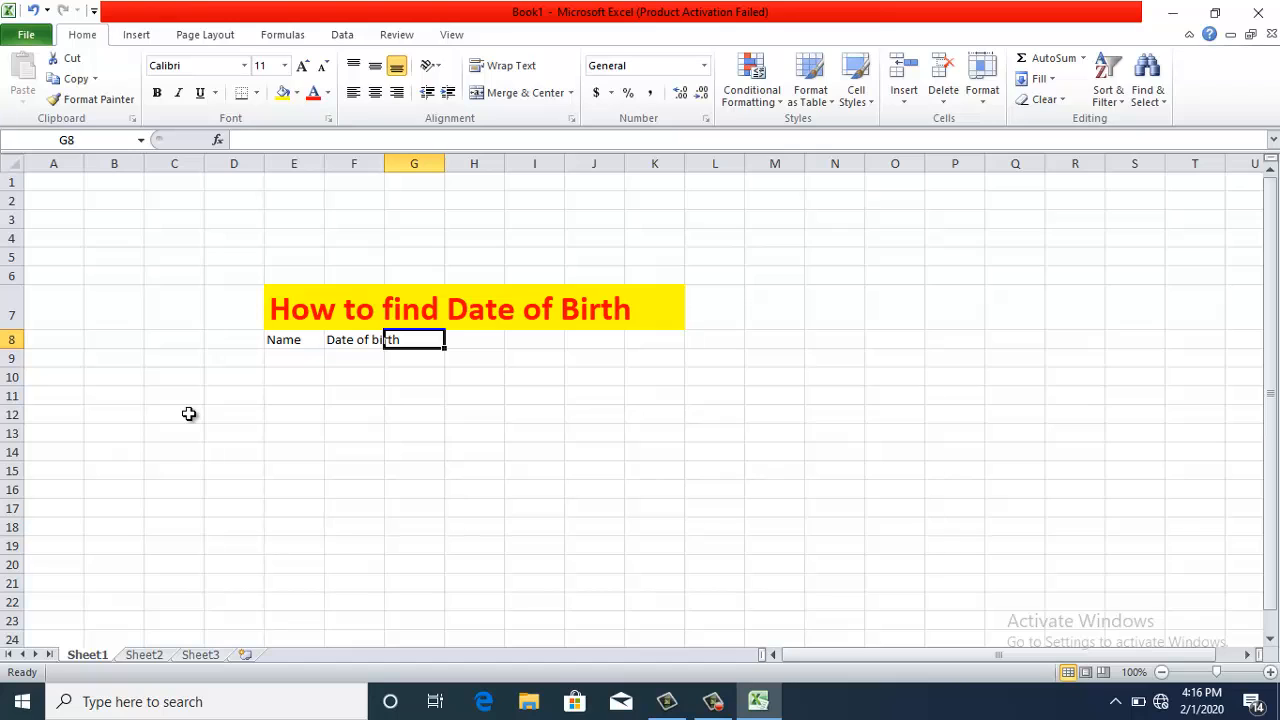
type("Day")
key("Tab")
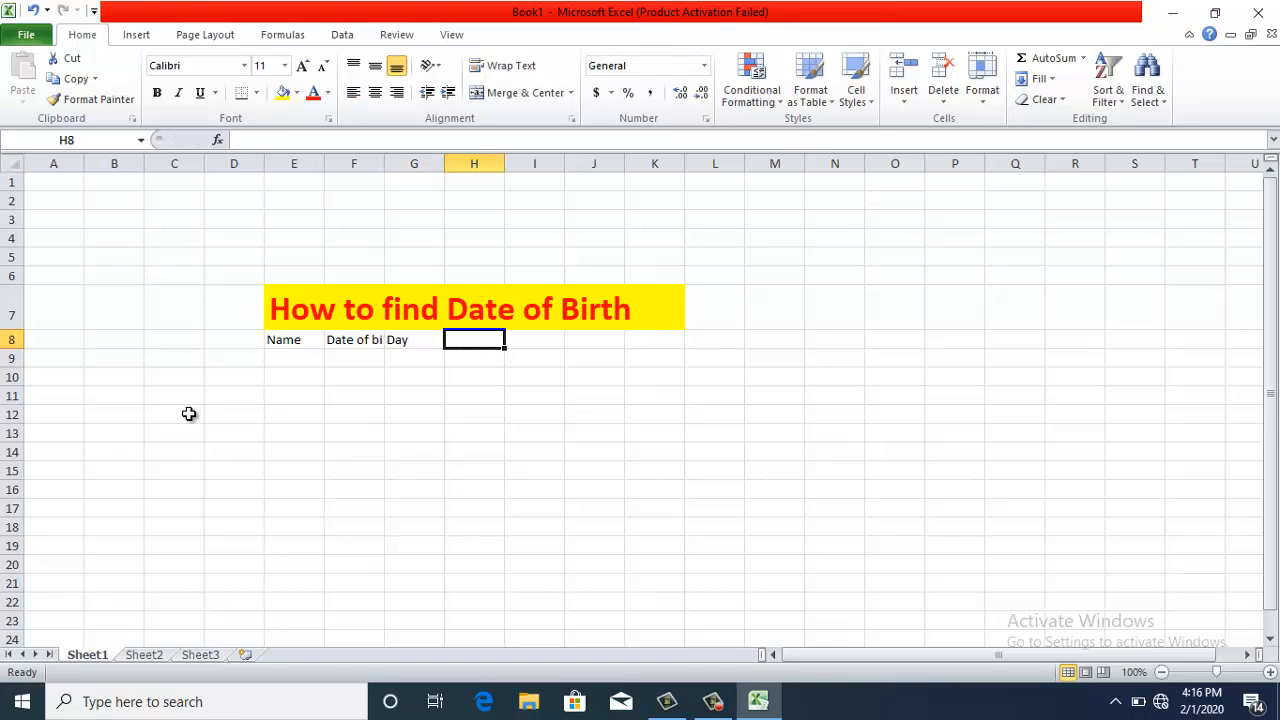
type("Month")
key("Tab")
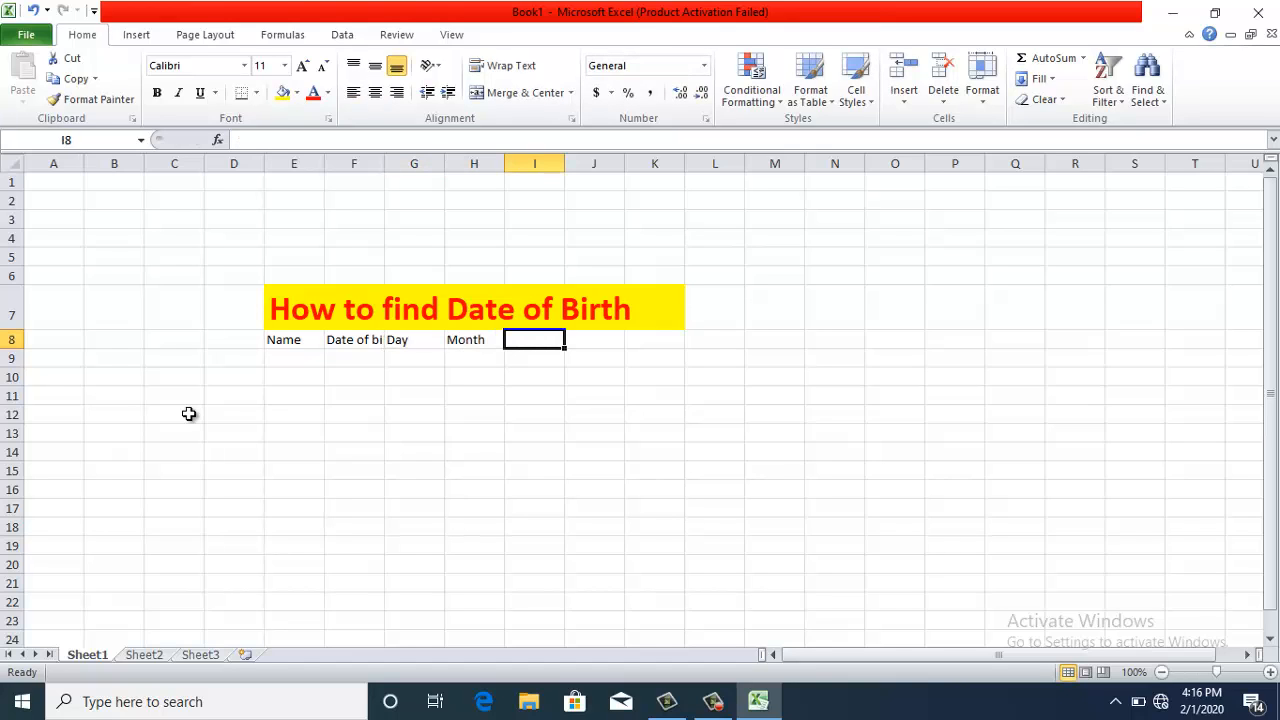
type("TY")
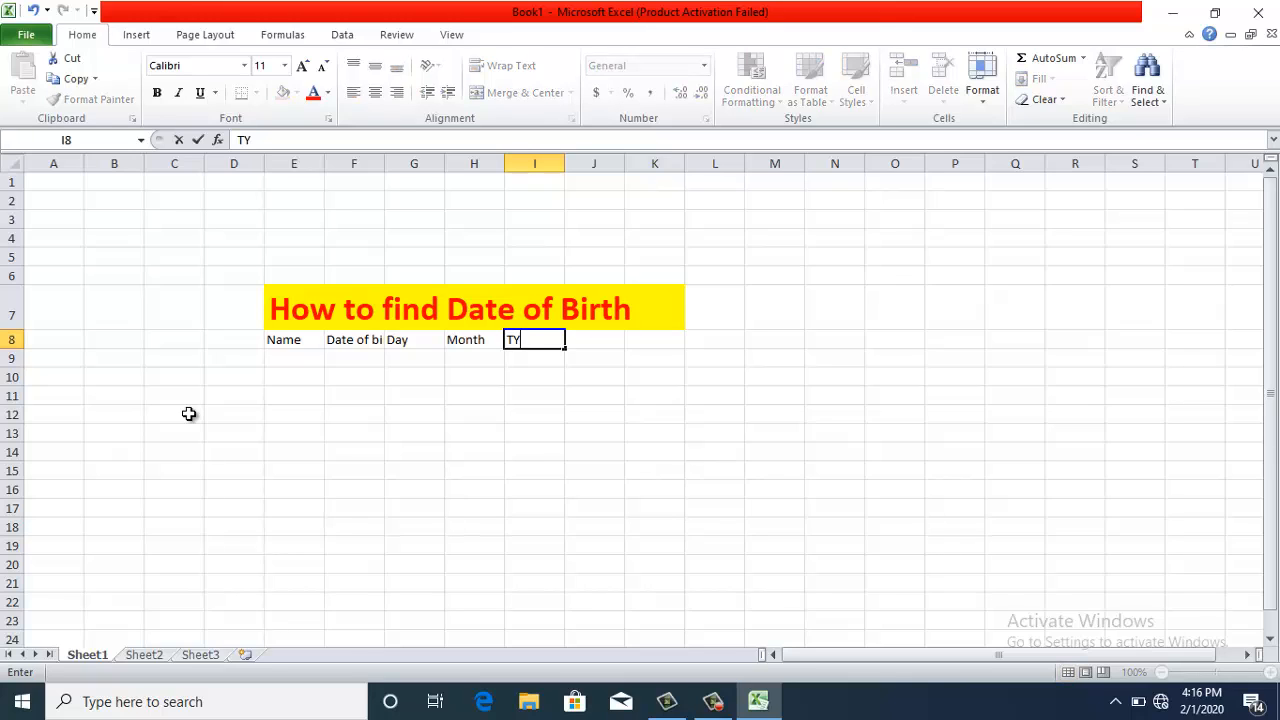
type("ear")
key("BackSpace")
key("BackSpace")
key("BackSpace")
key("BackSpace")
key("BackSpace")
type("year")
left_click(268, 455)
Widen column F and center the headers across E8:I8.
left_click_drag(384, 164, 443, 171)
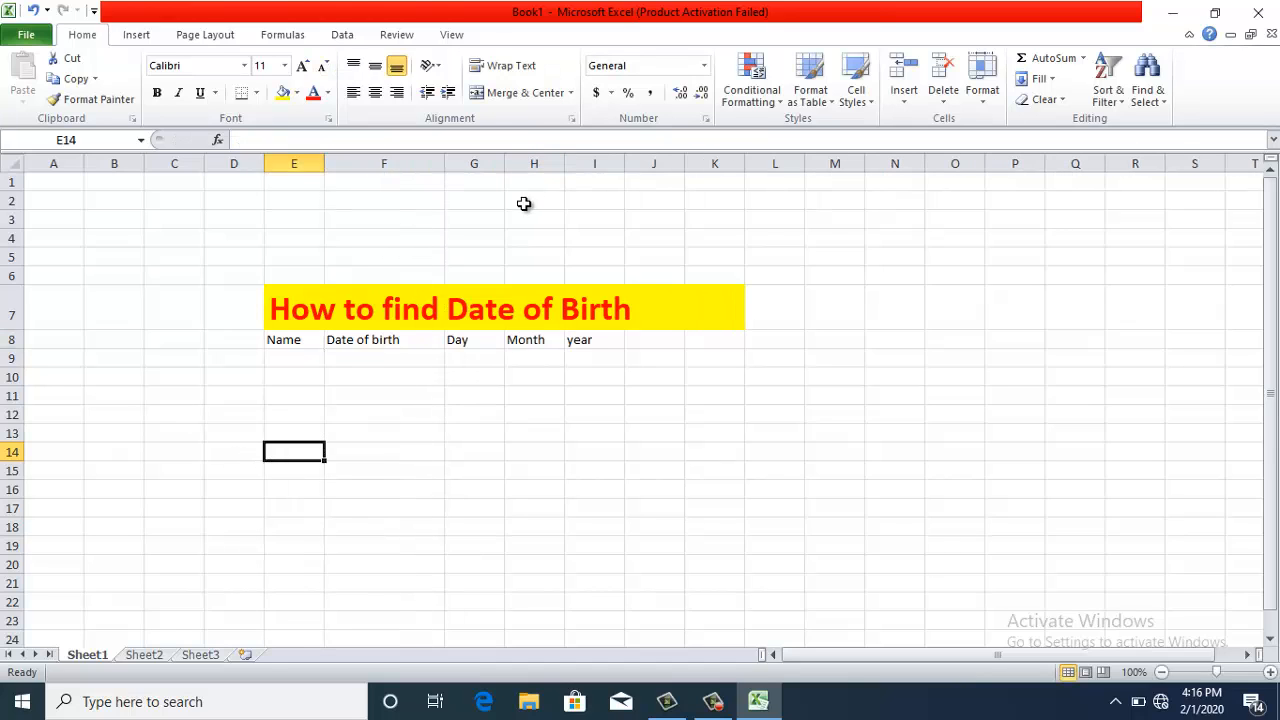
left_click_drag(292, 339, 600, 340)
left_click(373, 94)
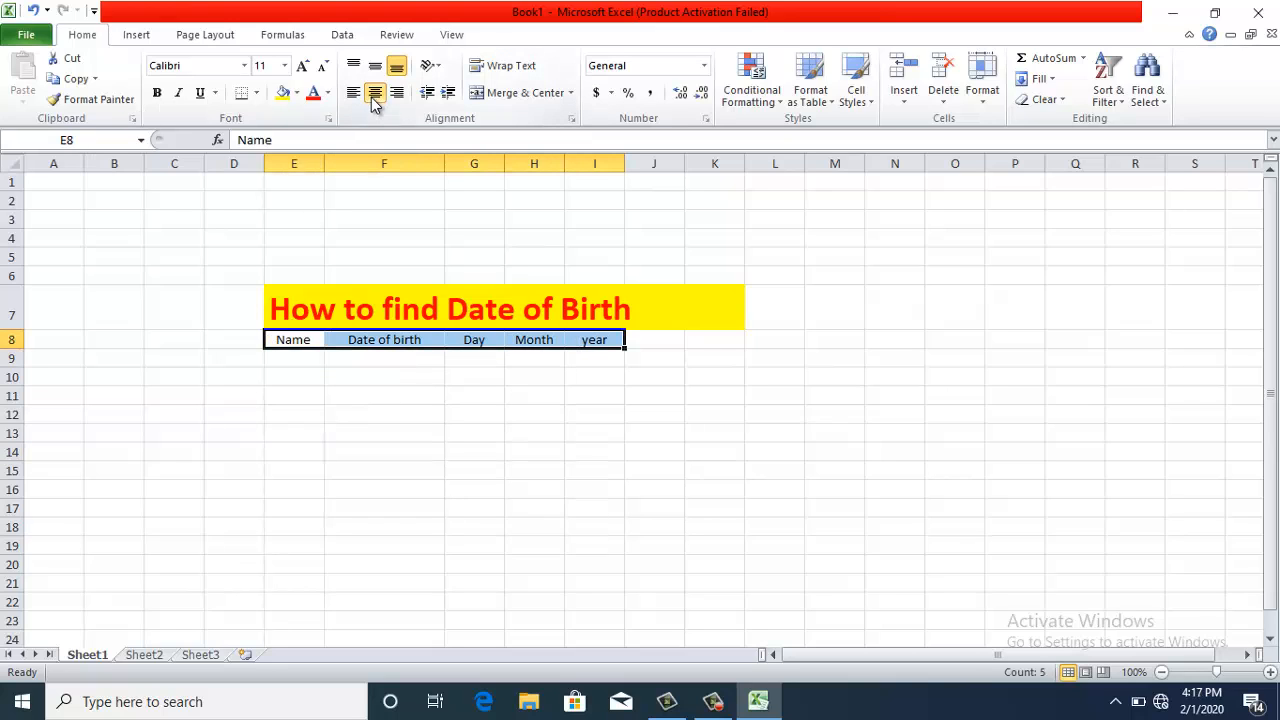
left_click(312, 414)
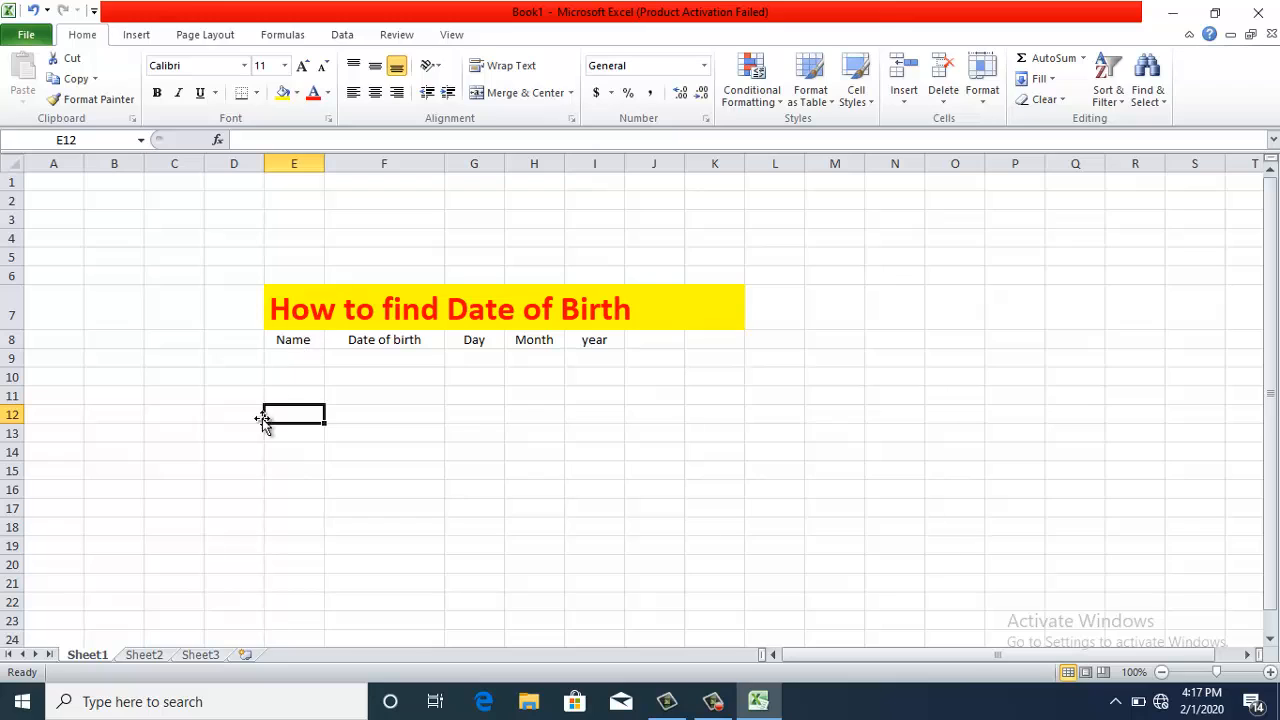
left_click(304, 360)
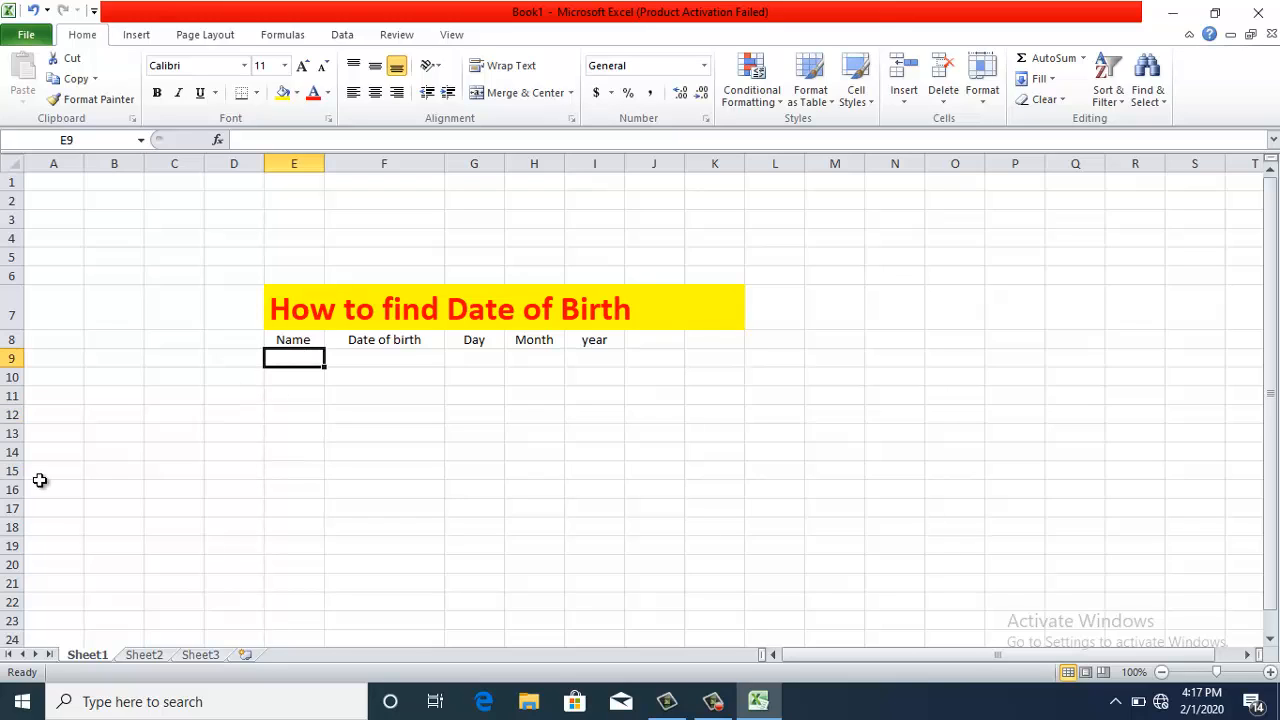
Enter a person's name in E9 and birth date 02/10/1992 in F9, then widen column G.
type("Hamid")
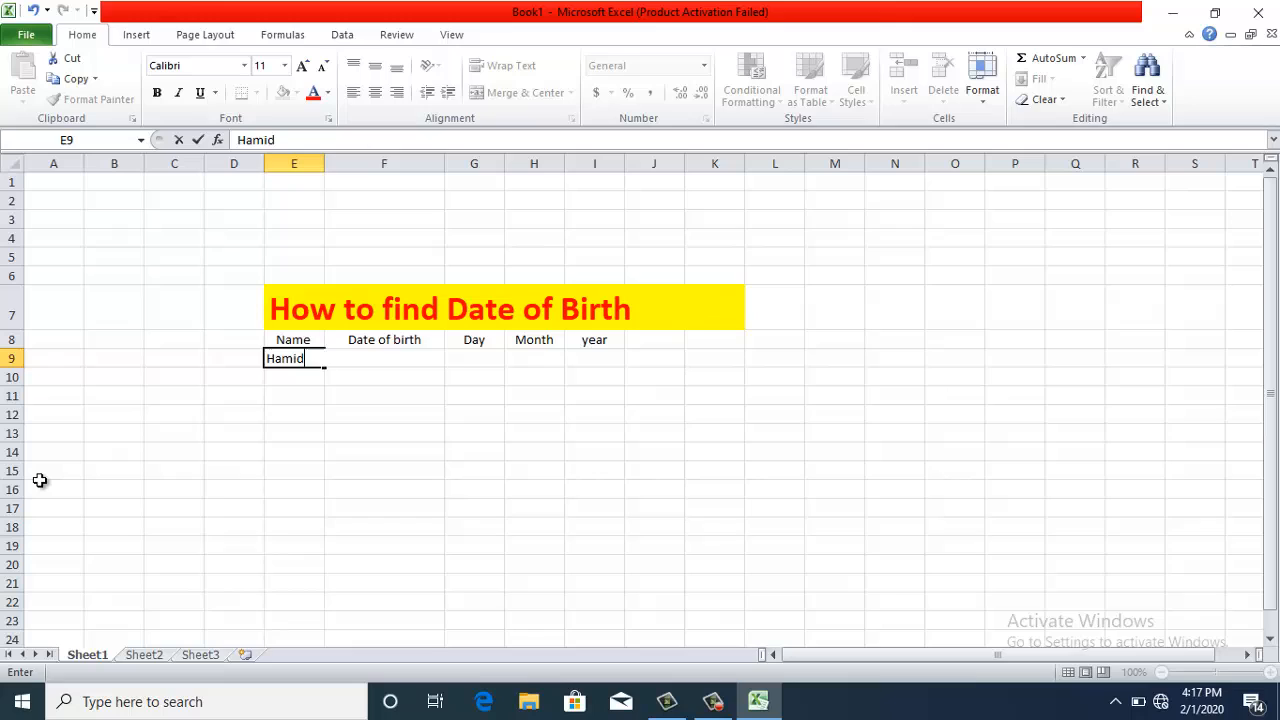
key("Tab")
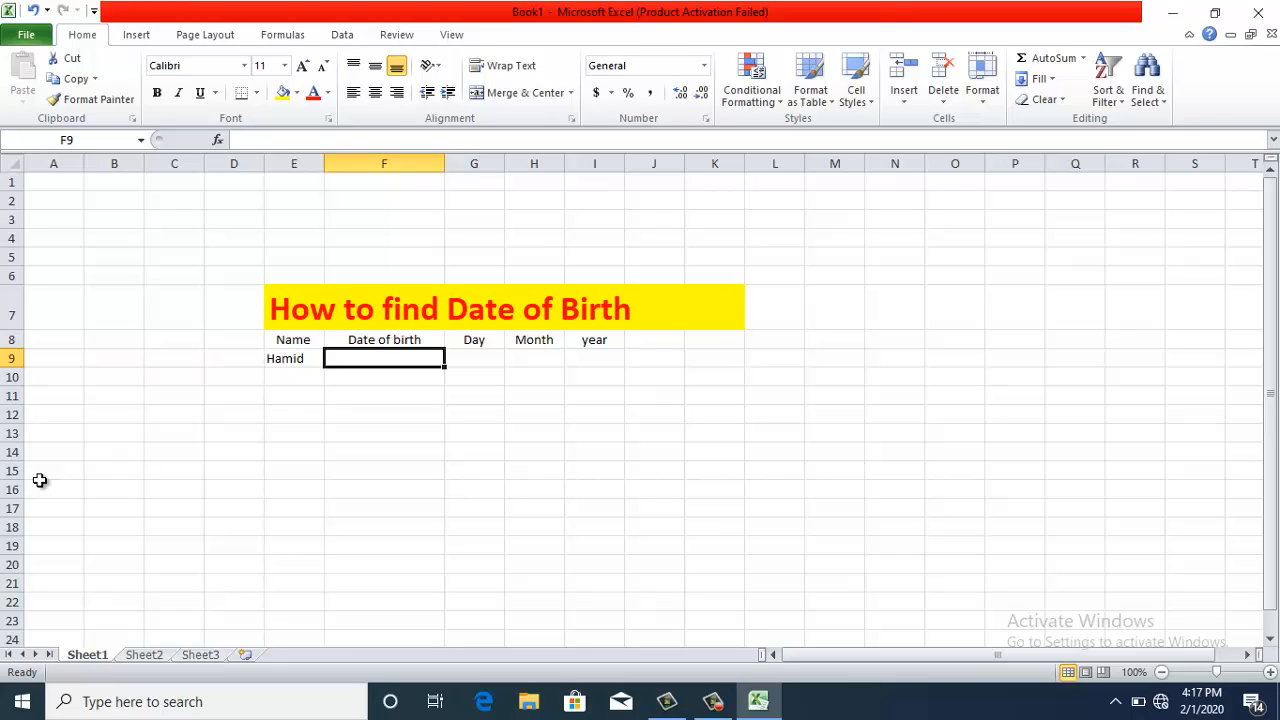
type("02")
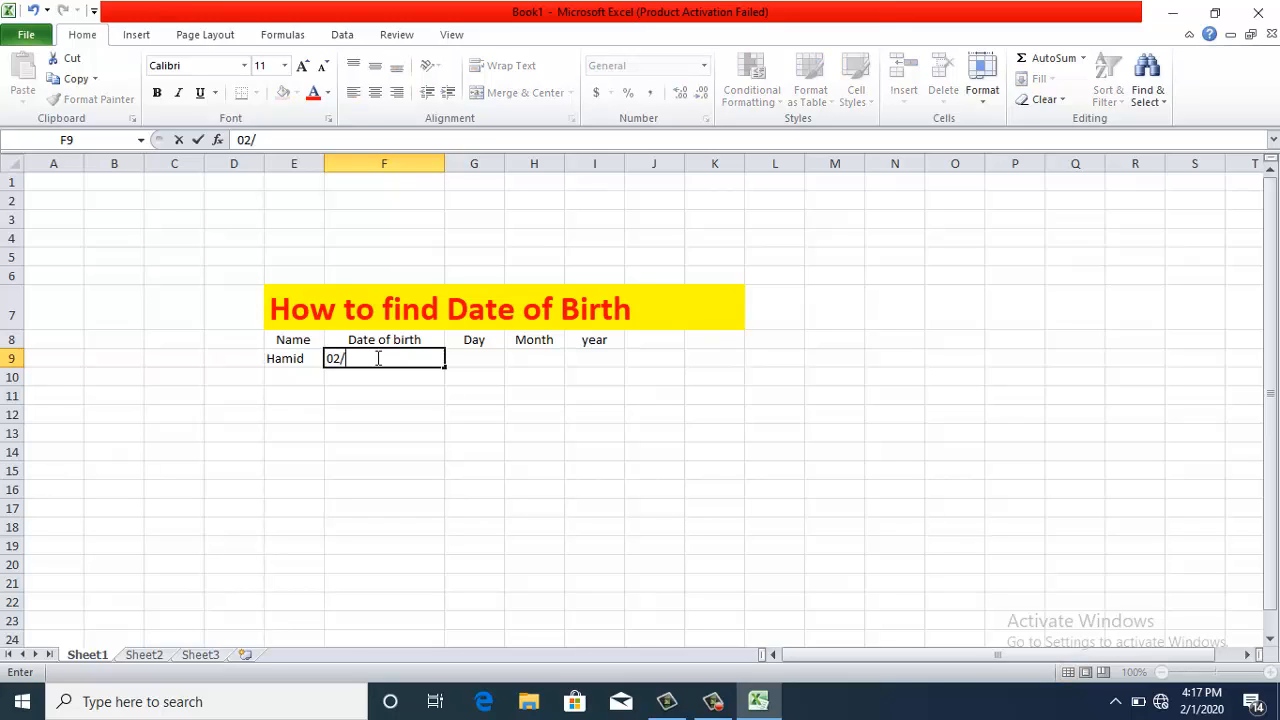
type("/10/1992")
key("Tab")
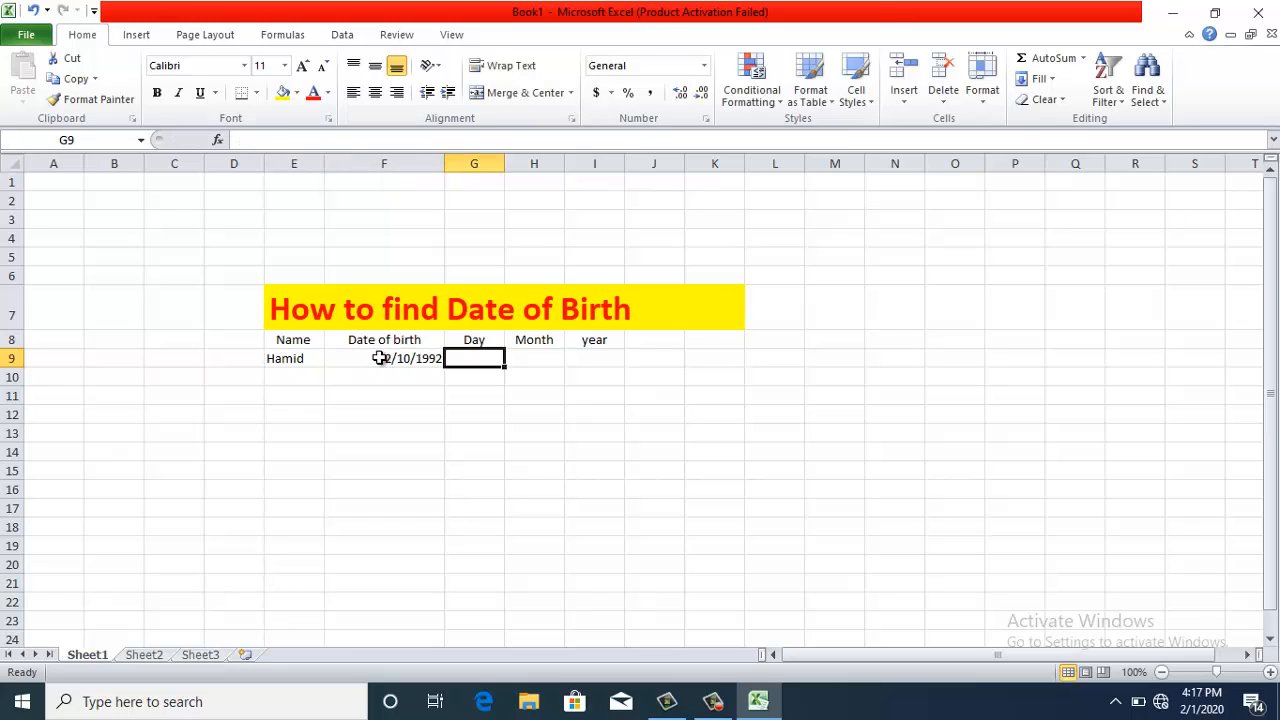
left_click_drag(504, 164, 700, 163)
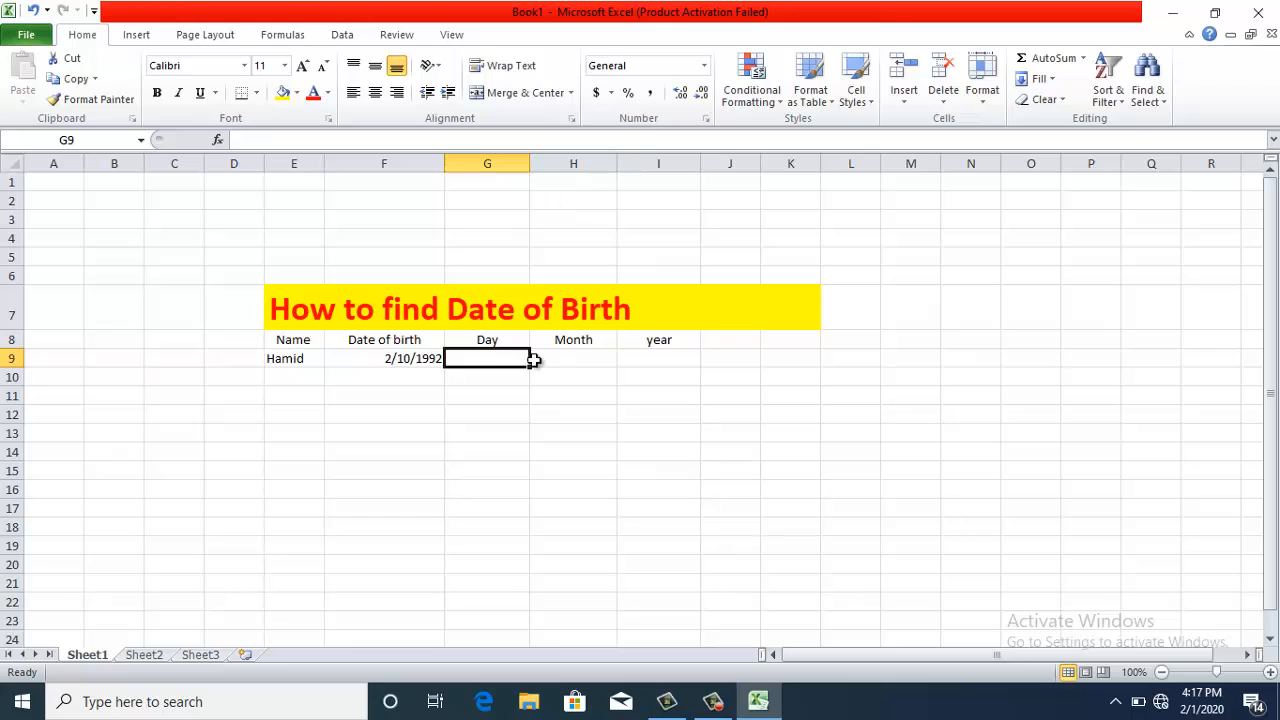
double_click(496, 356)
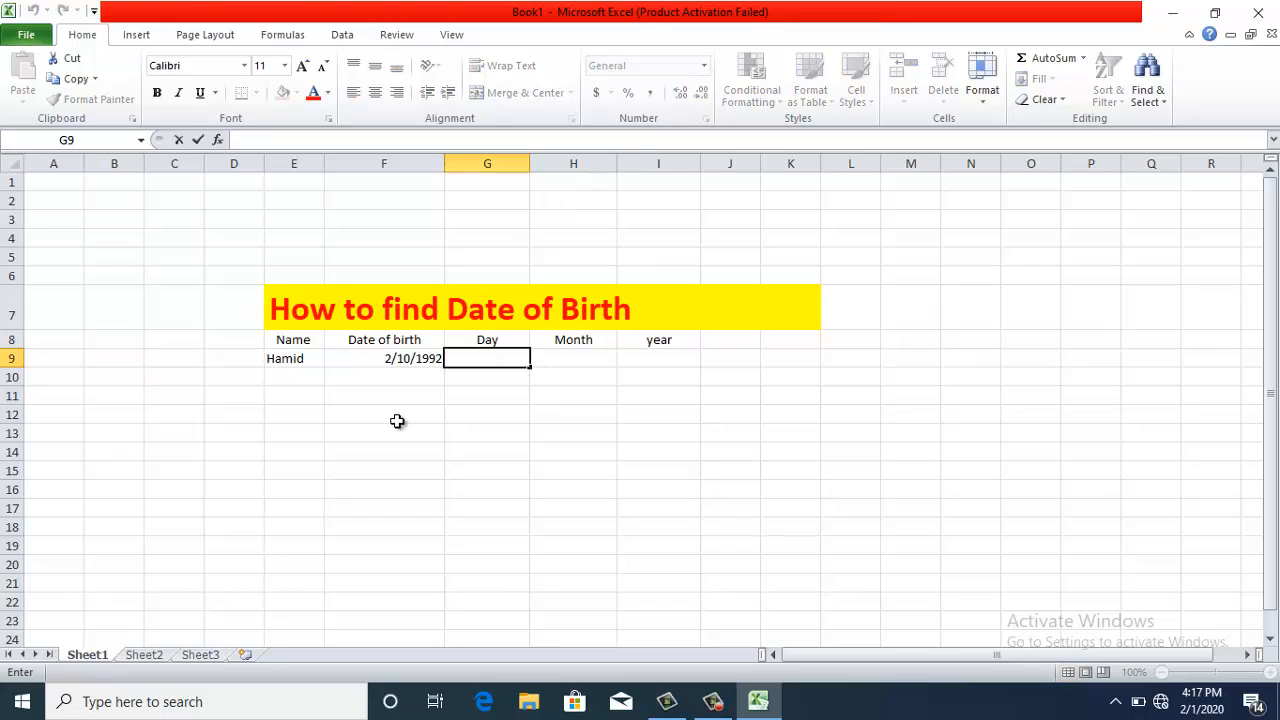
Enter =DATEDIF(F9,TODAY(),"md") in G9, showing 22 days, and center it.
type("=d")
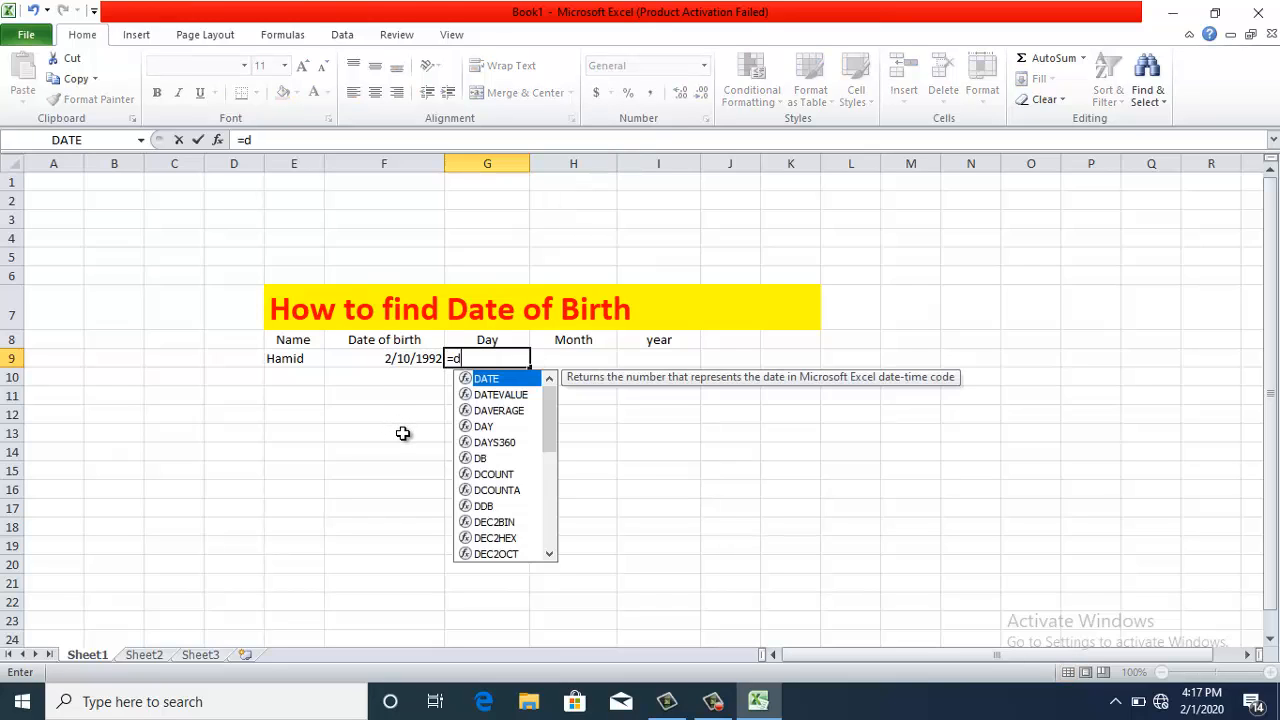
type("atedif")
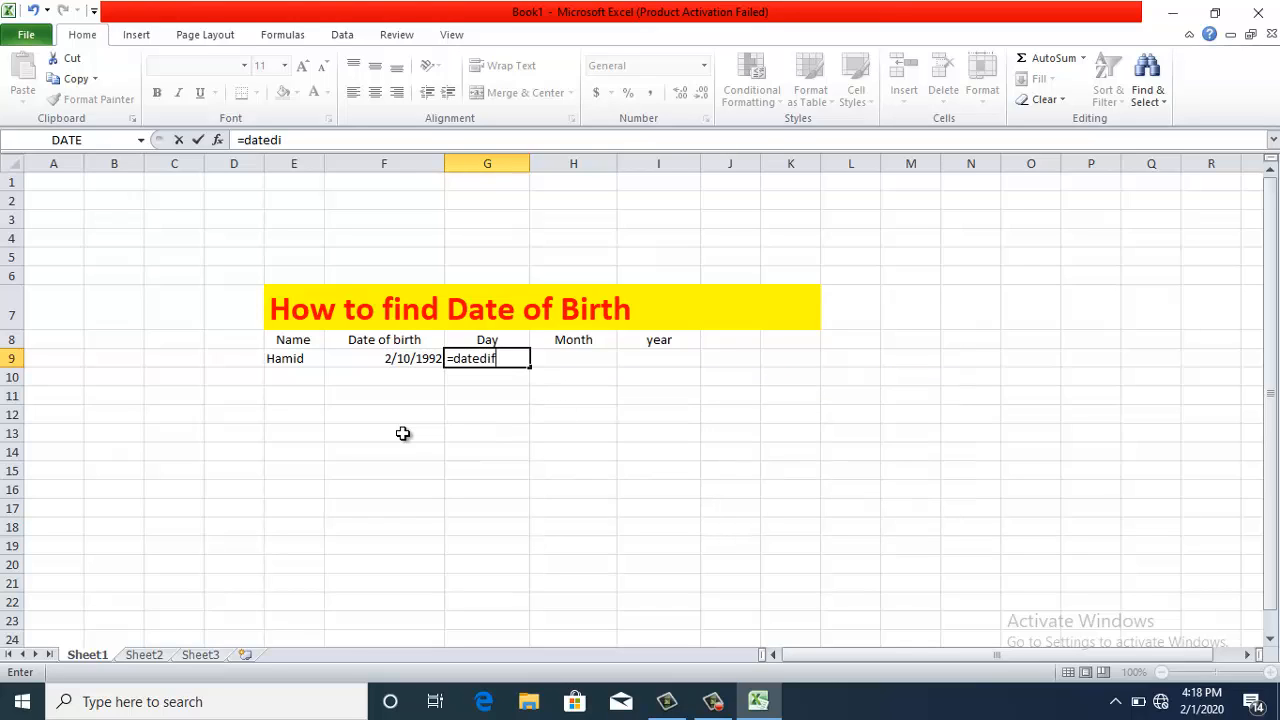
type("(")
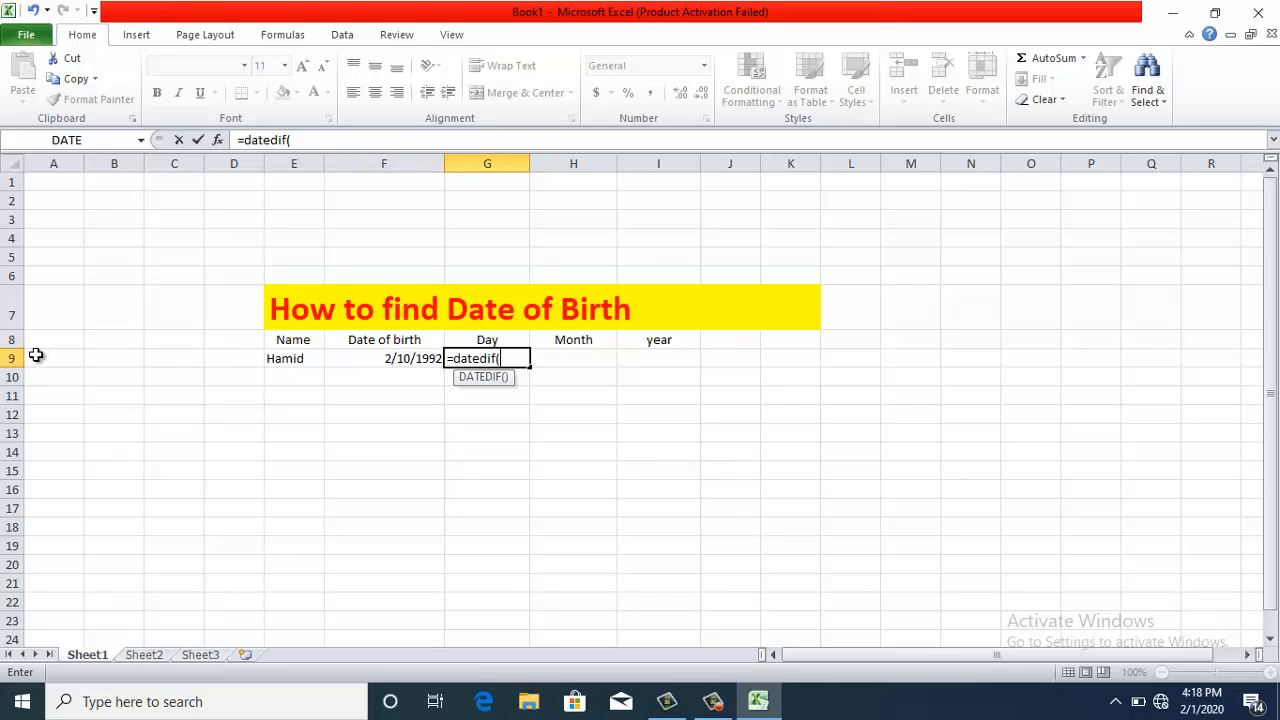
left_click(398, 360)
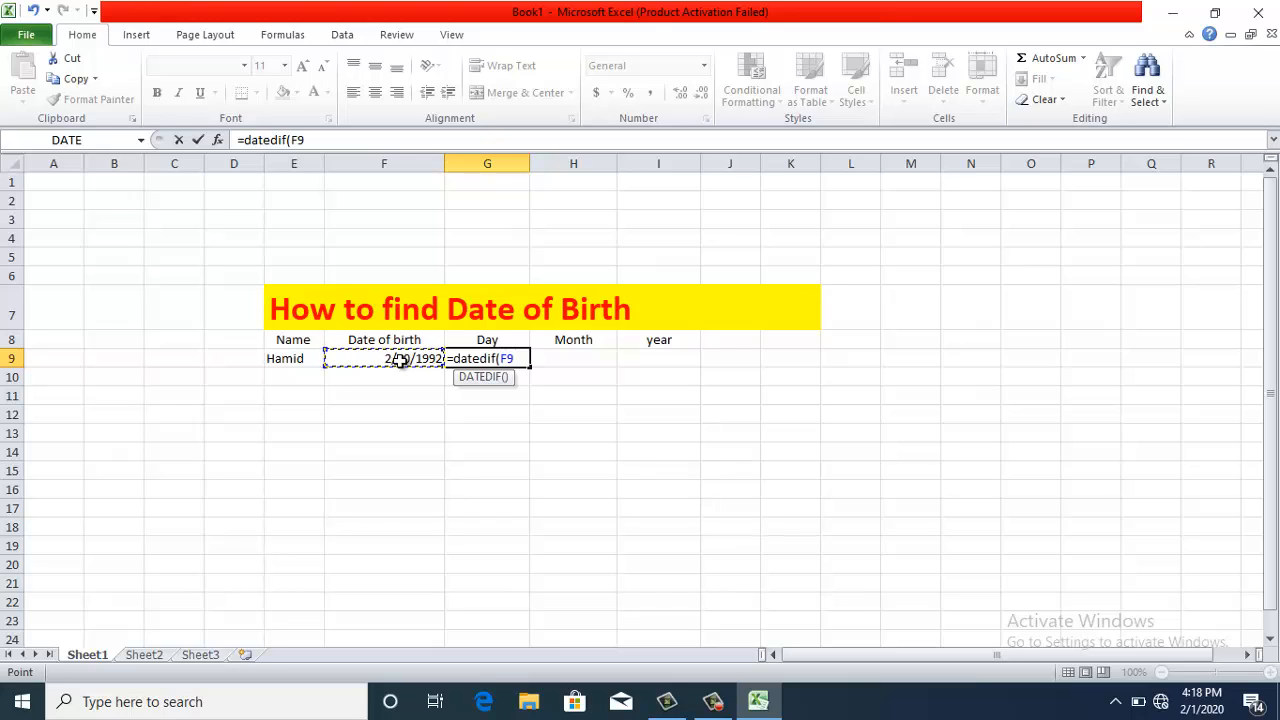
type(",tod")
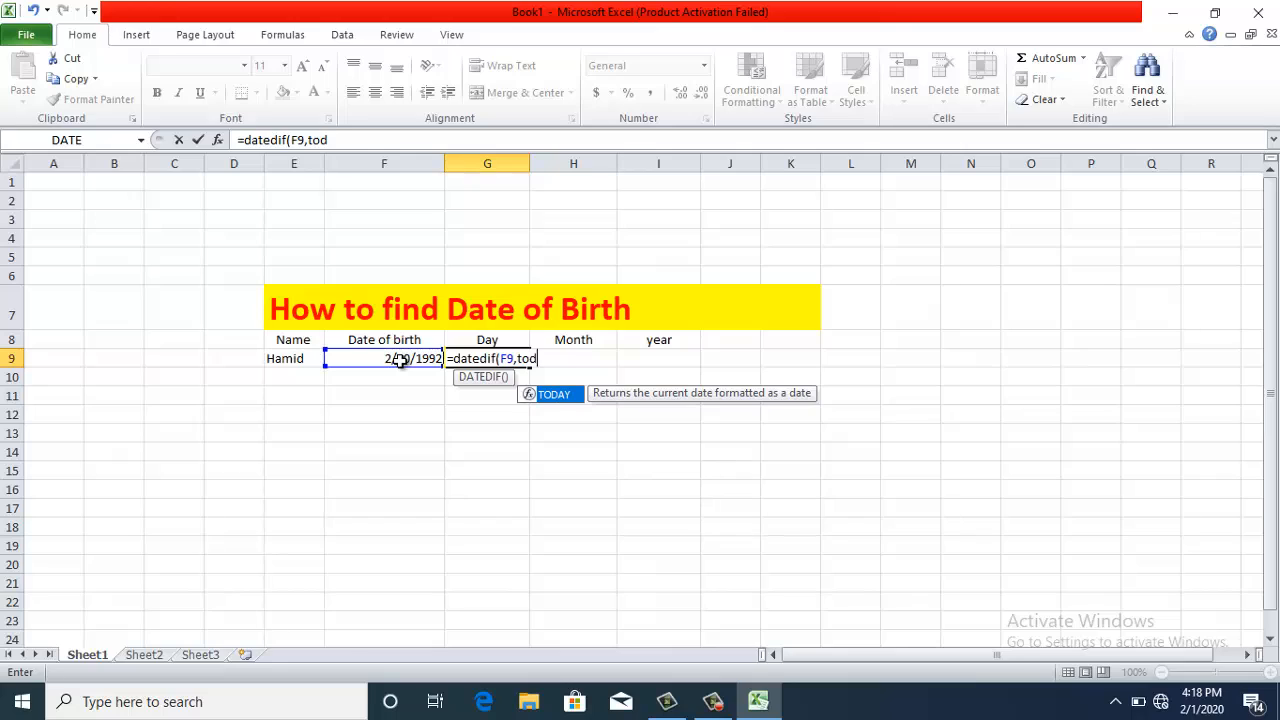
type("ay(")
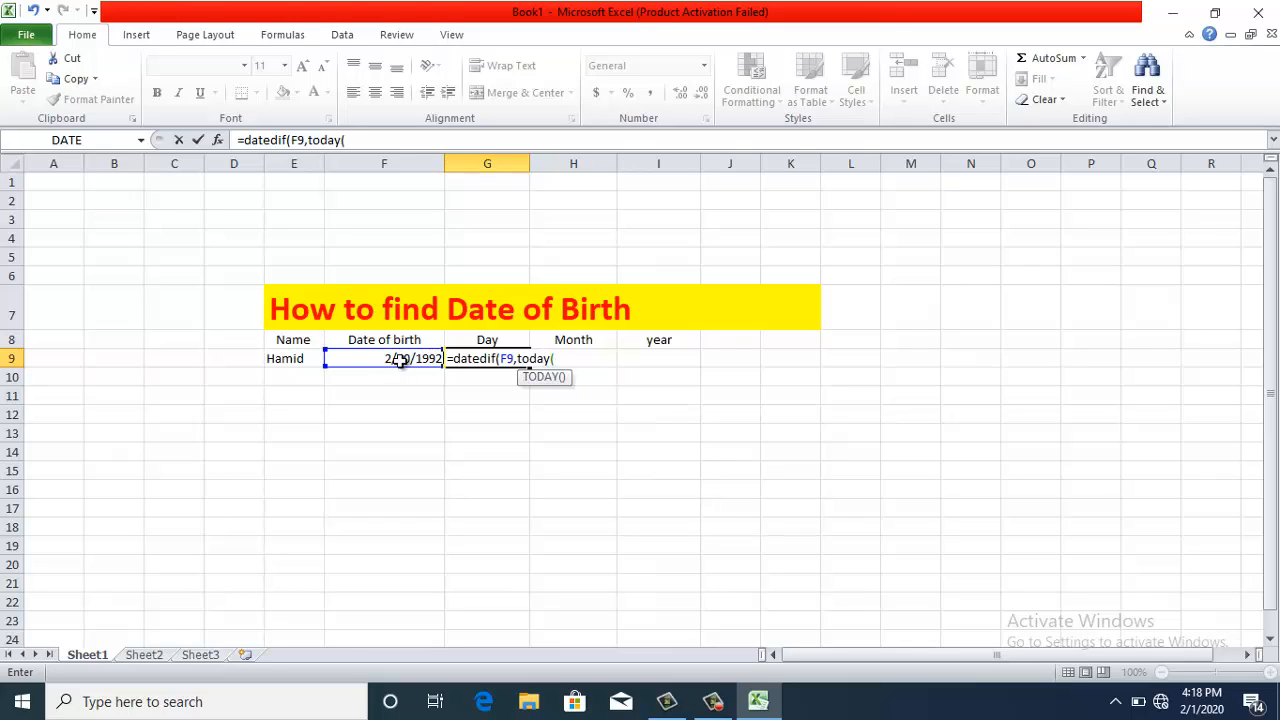
type(")m")
key("BackSpace")
type(",")
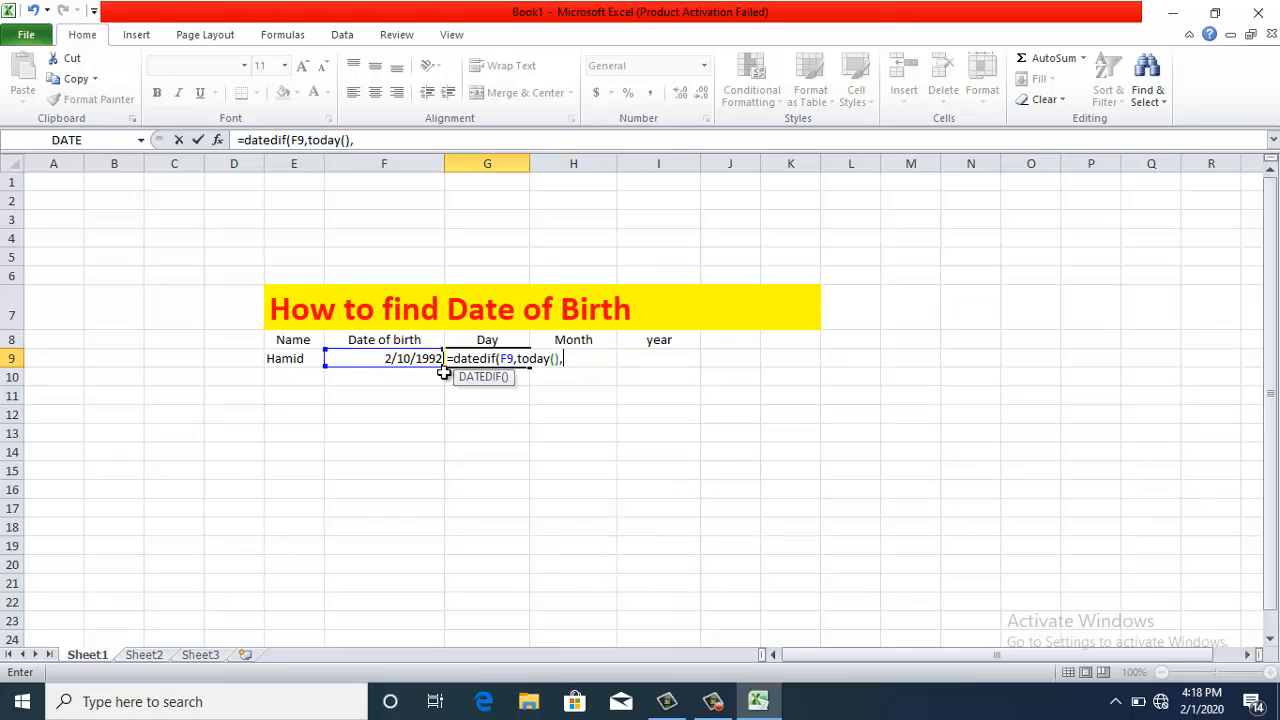
type("\"md")
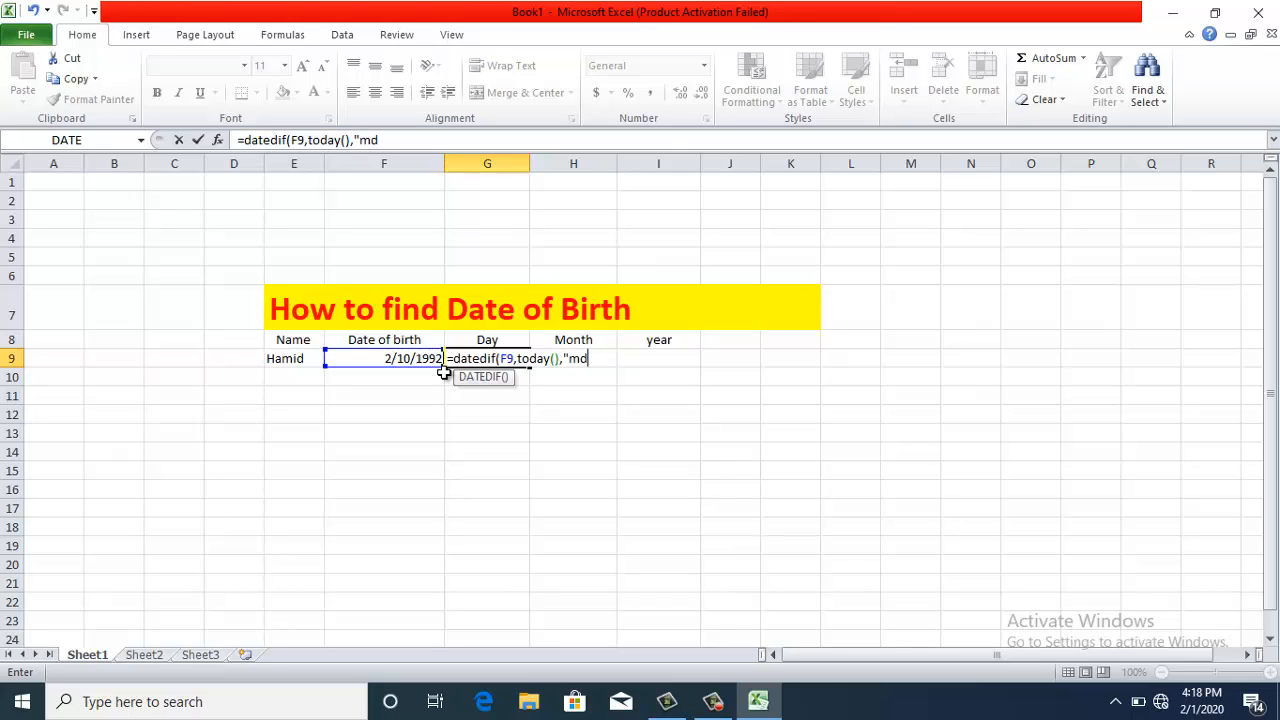
type("\"")
key("Return")
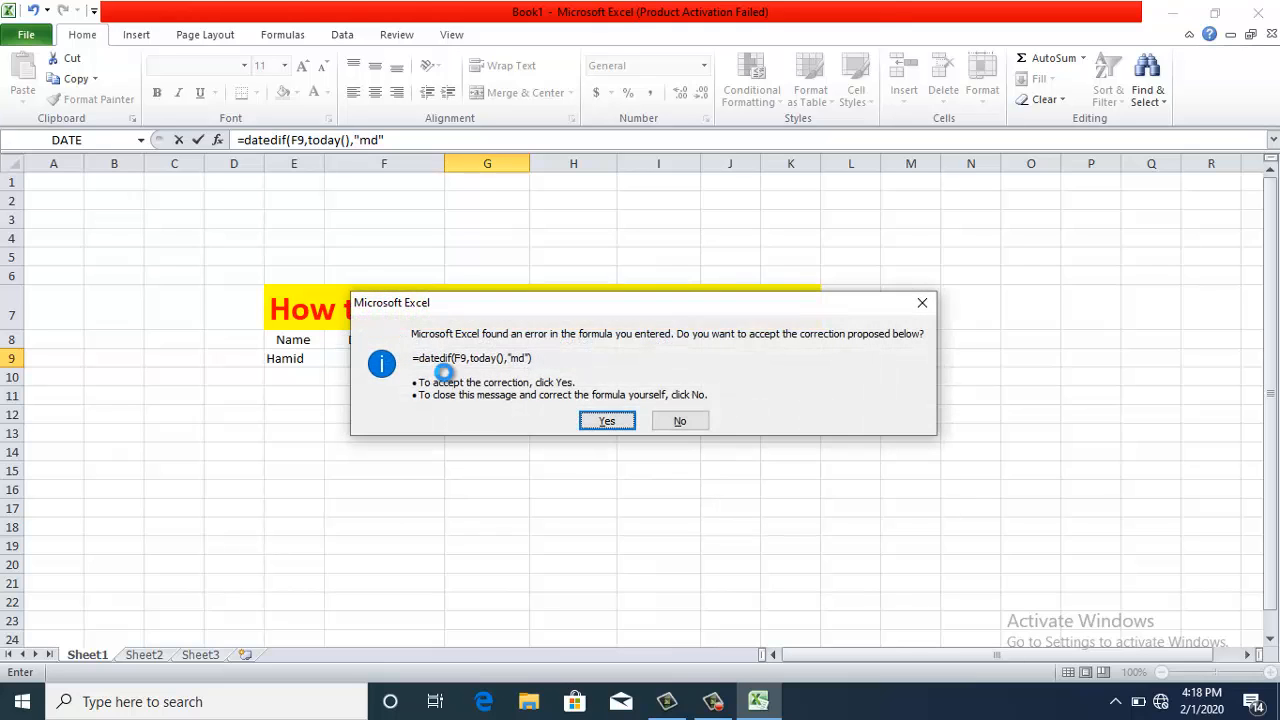
key("Return")
left_click(505, 362)
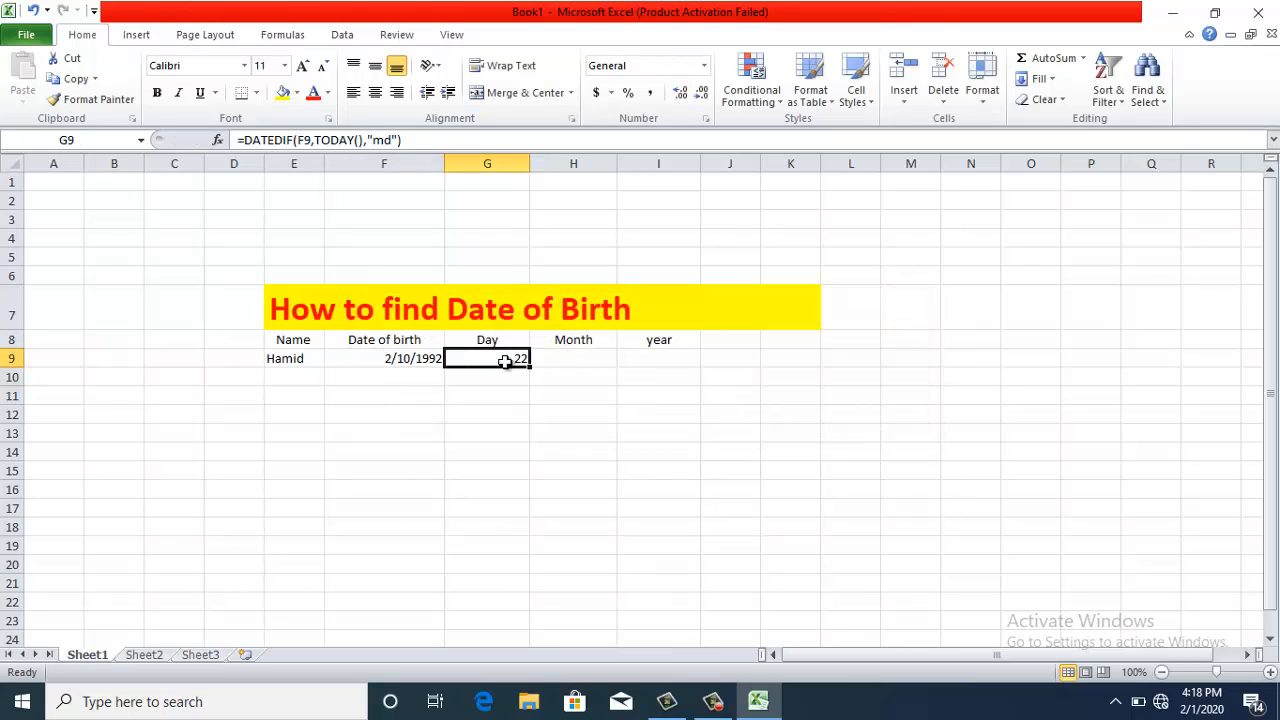
left_click(375, 92)
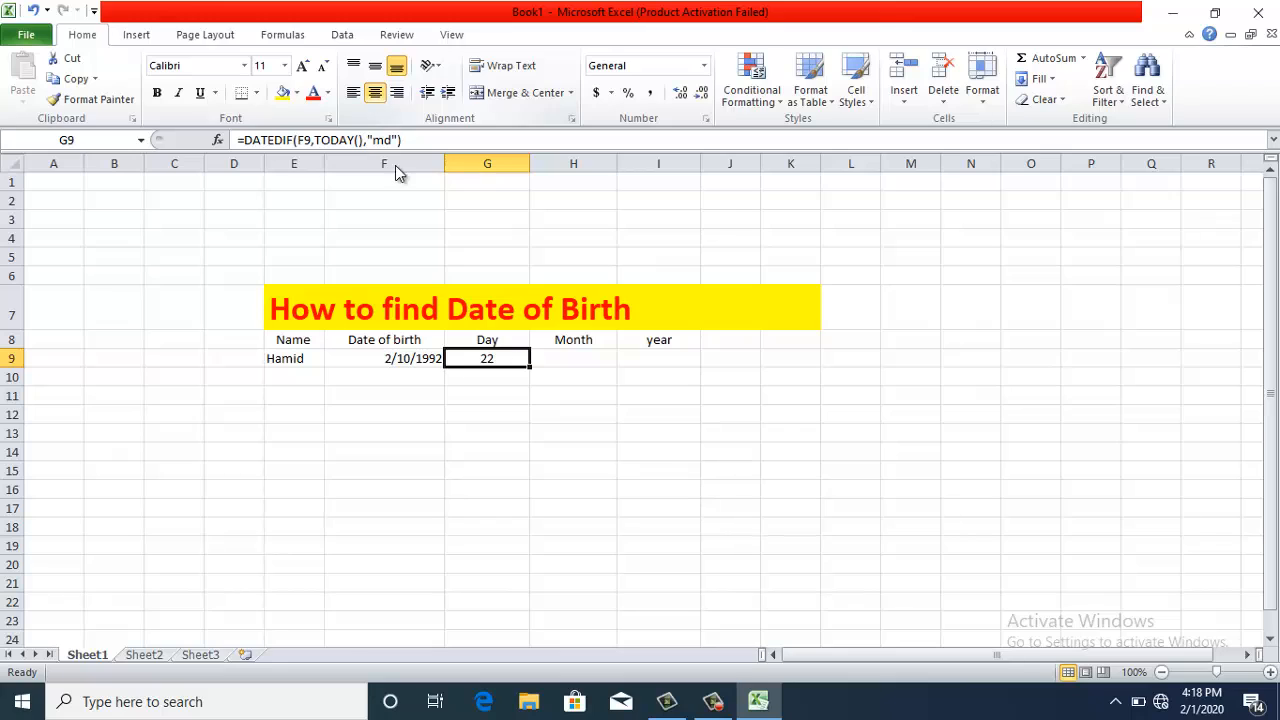
left_click(584, 361)
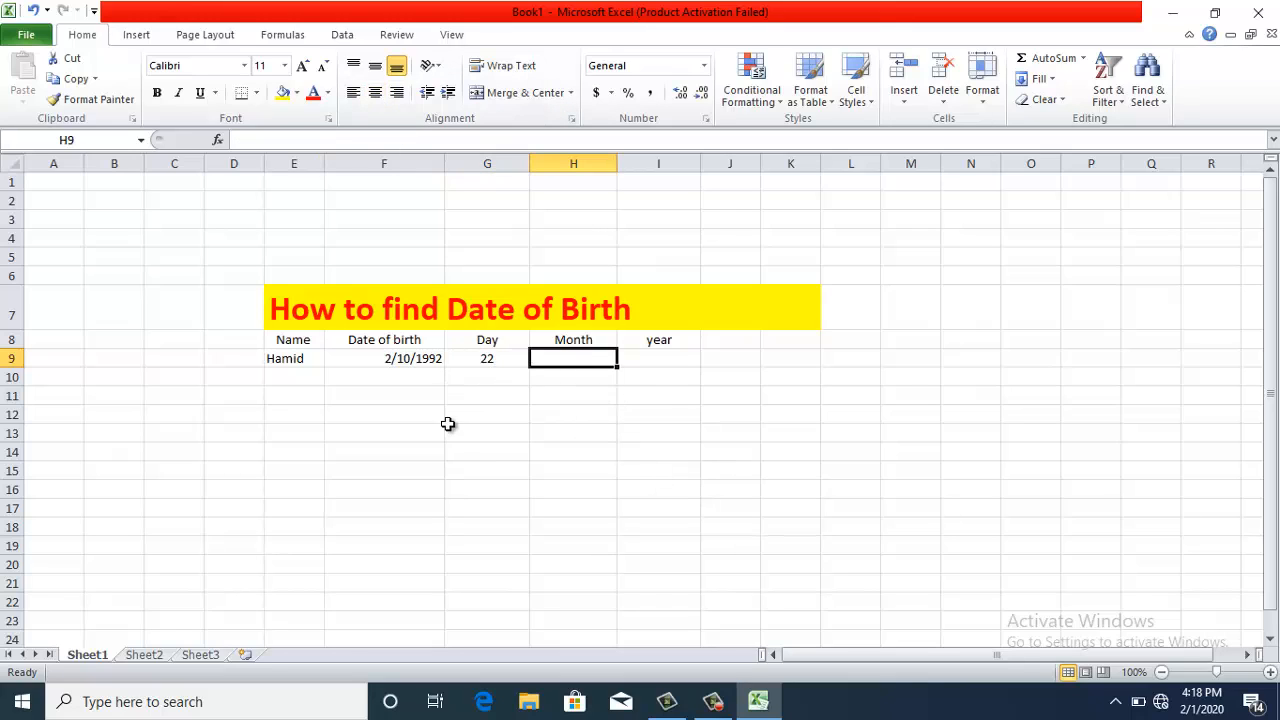
Enter =DATEDIF(F9,TODAY(),"ym") in H9, showing 11 months, and center it.
type("=")
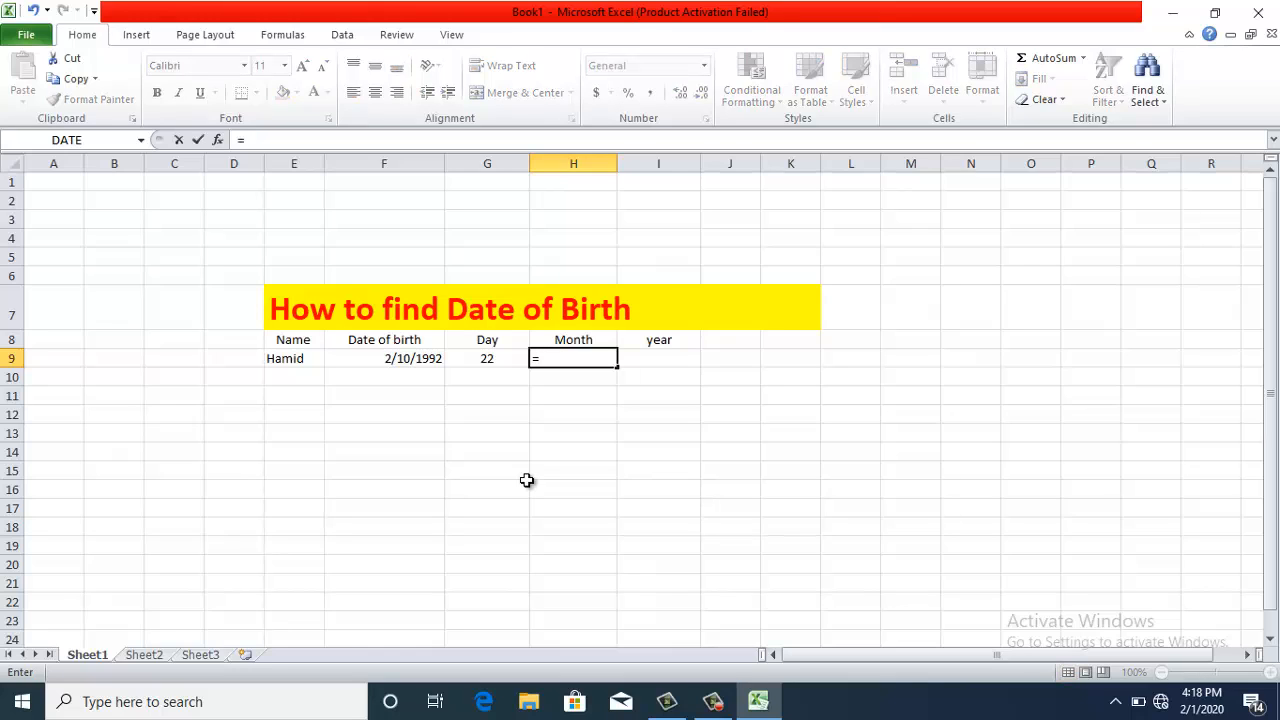
type("datedif")
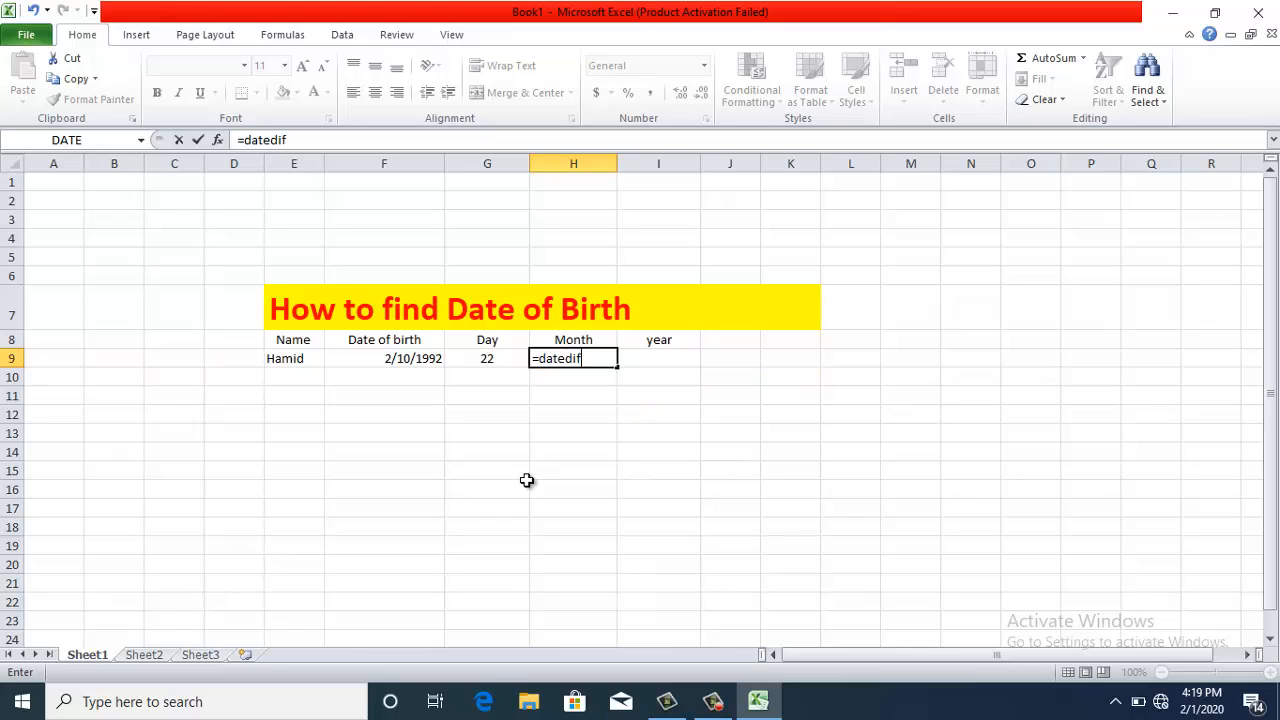
type("(")
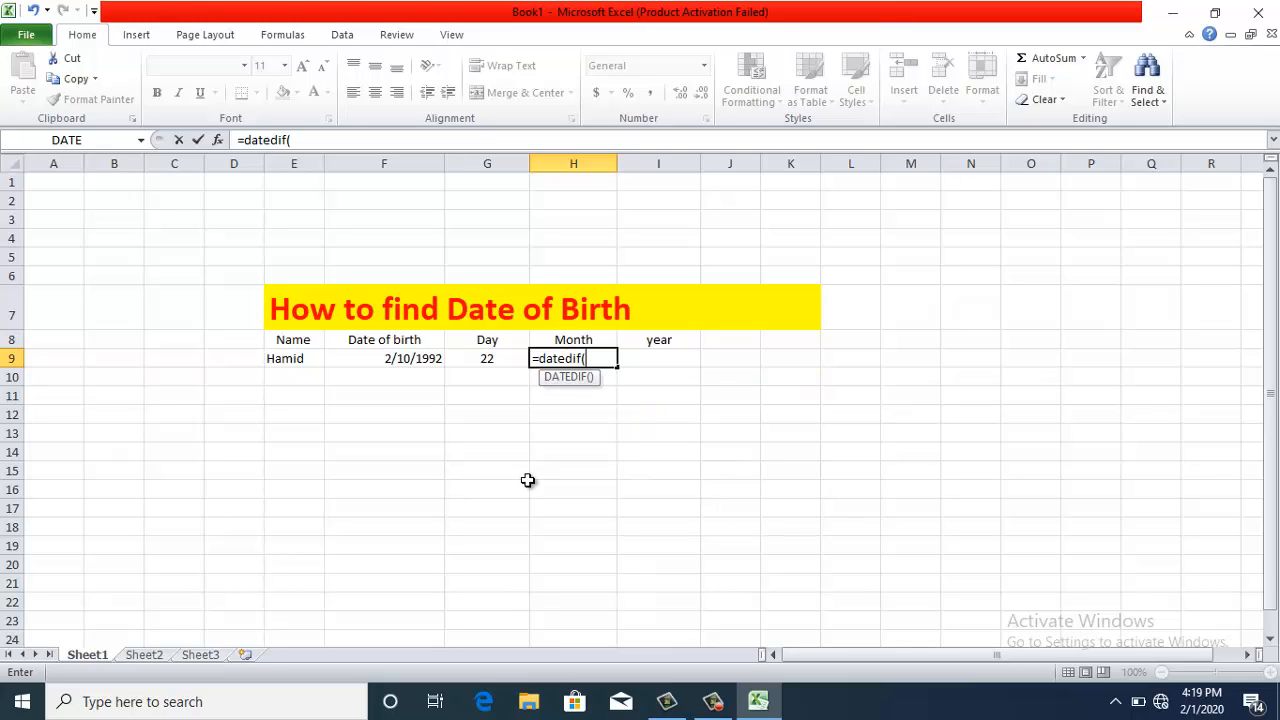
left_click(425, 362)
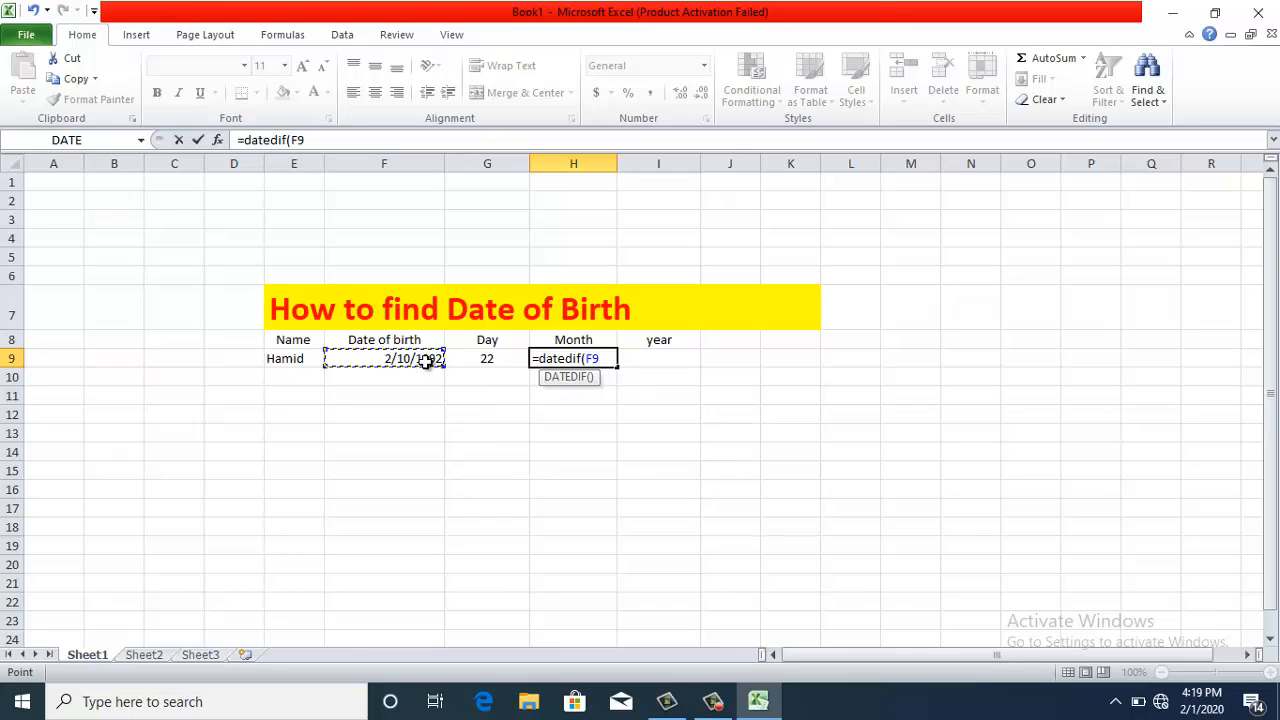
type(",t")
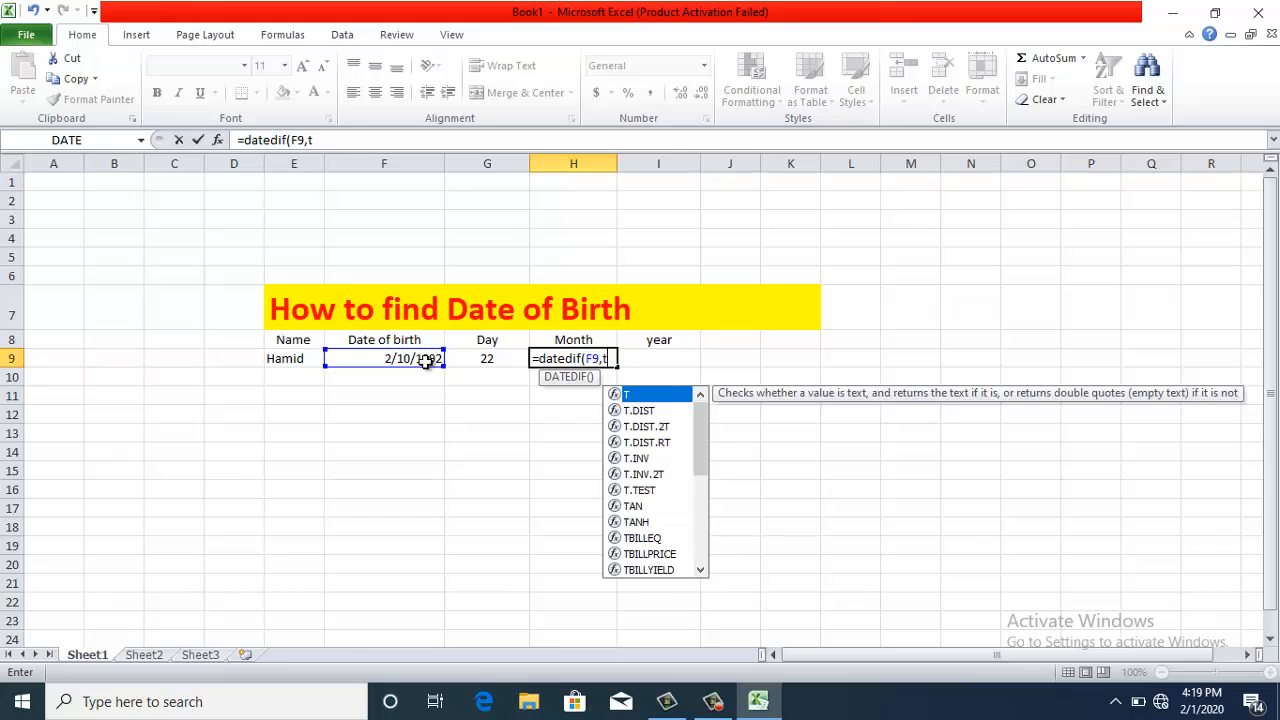
type("oda")
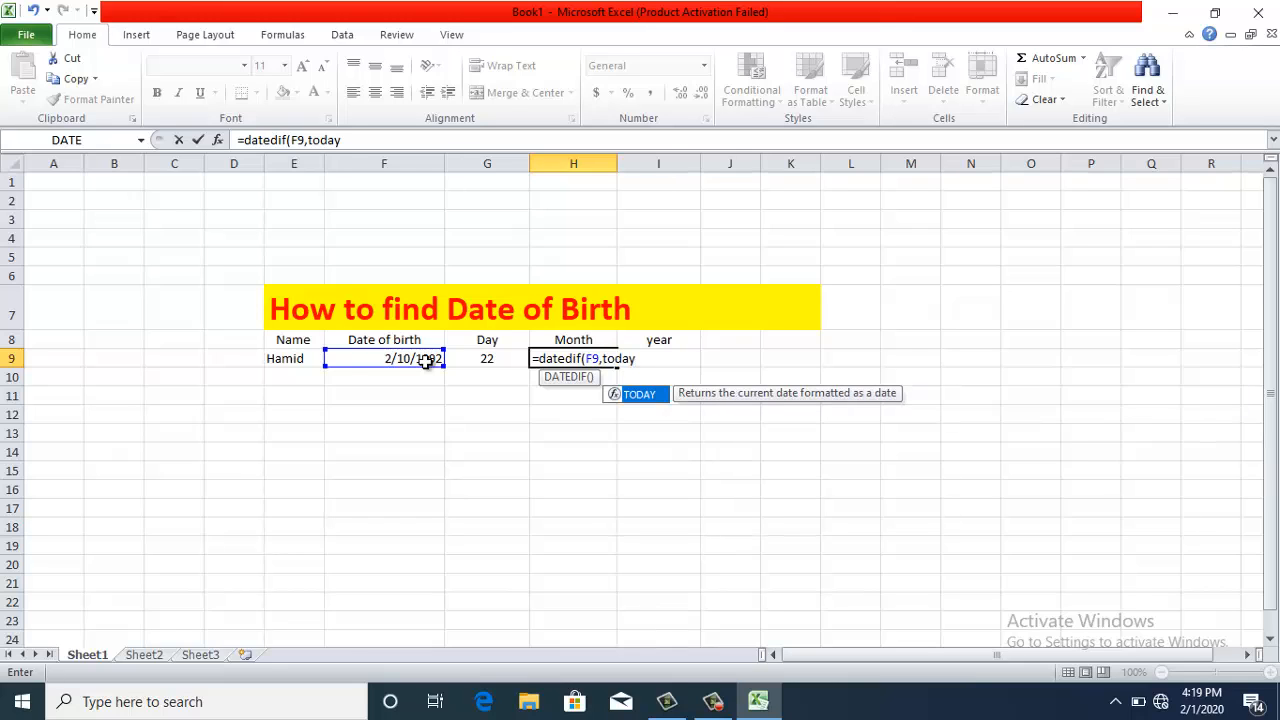
type("y(),")
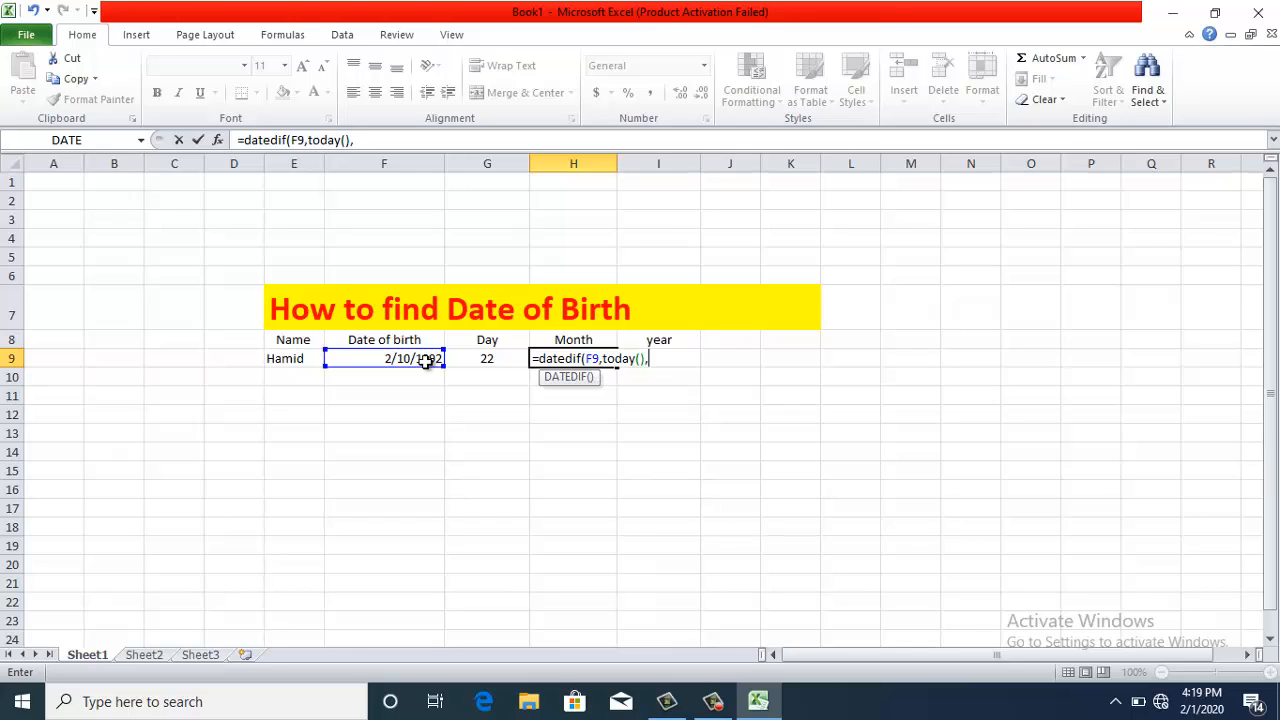
type("\"ym\"")
key("Return")
key("Return")
left_click(578, 357)
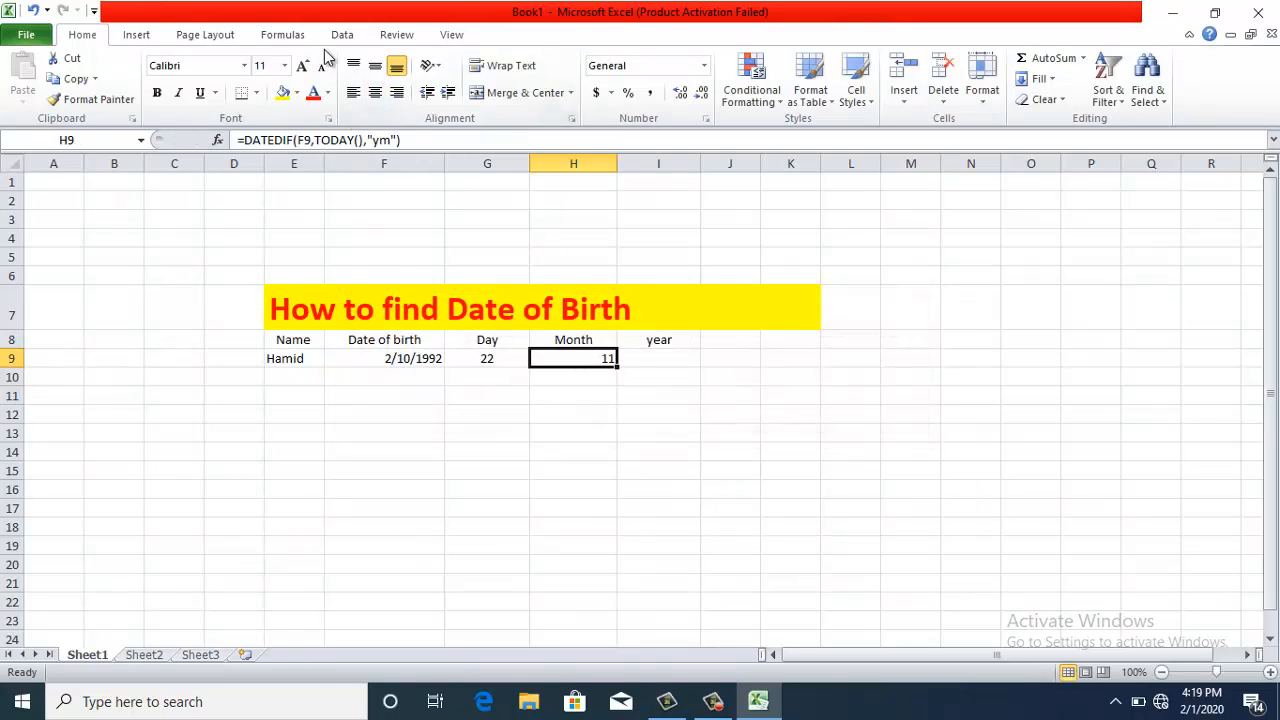
left_click(375, 92)
left_click(670, 358)
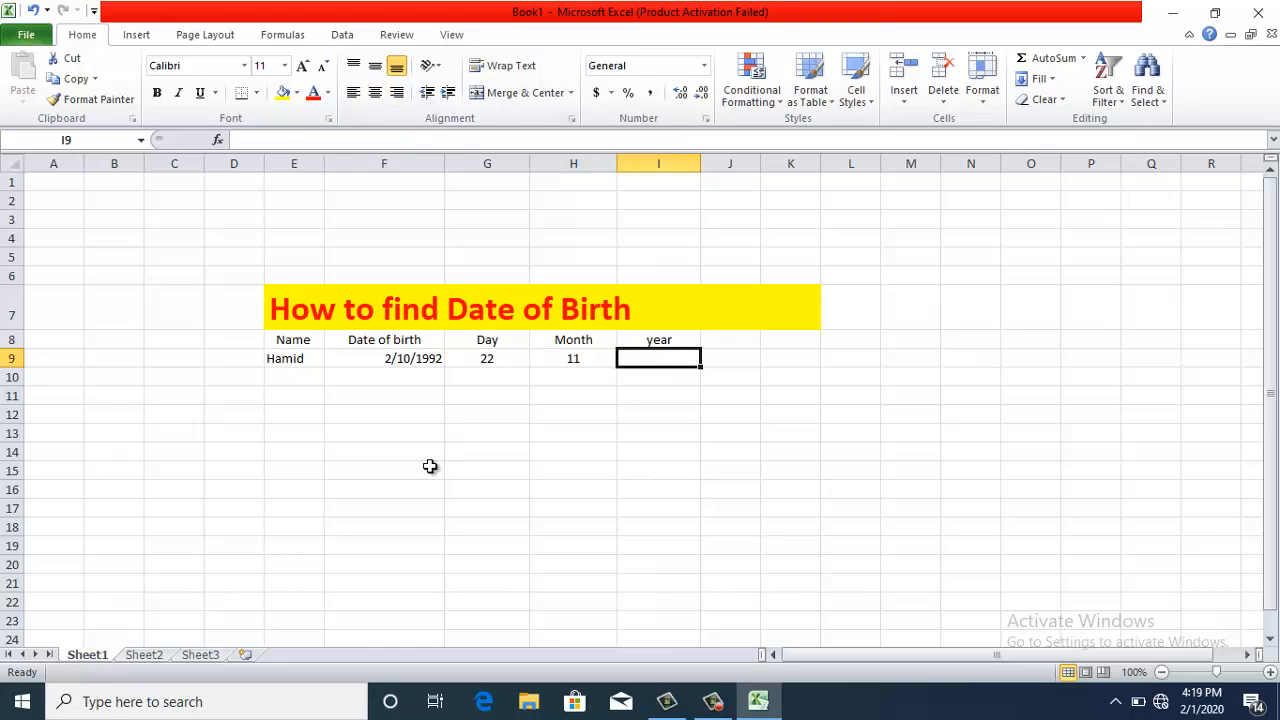
Enter =DATEDIF(F9,TODAY(),"y") in I9, showing 27 years, and center it.
type("=datred")
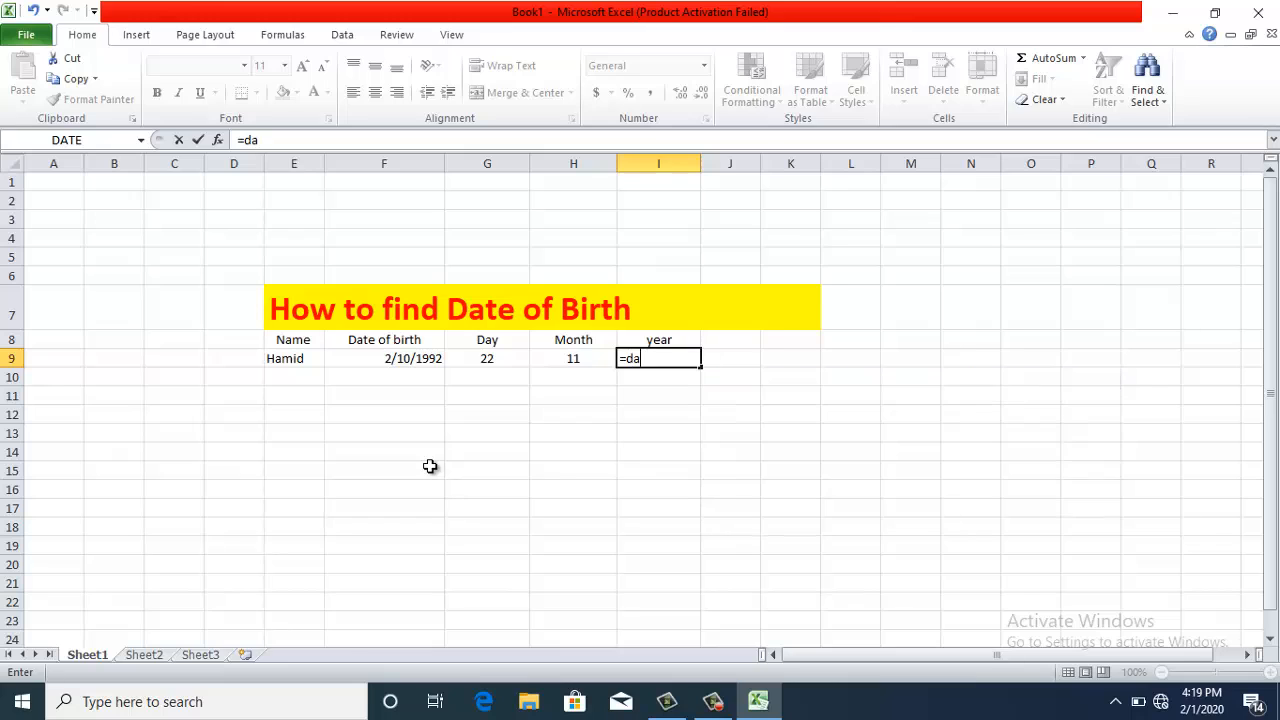
key("BackSpace")
key("BackSpace")
key("BackSpace")
type("ed")
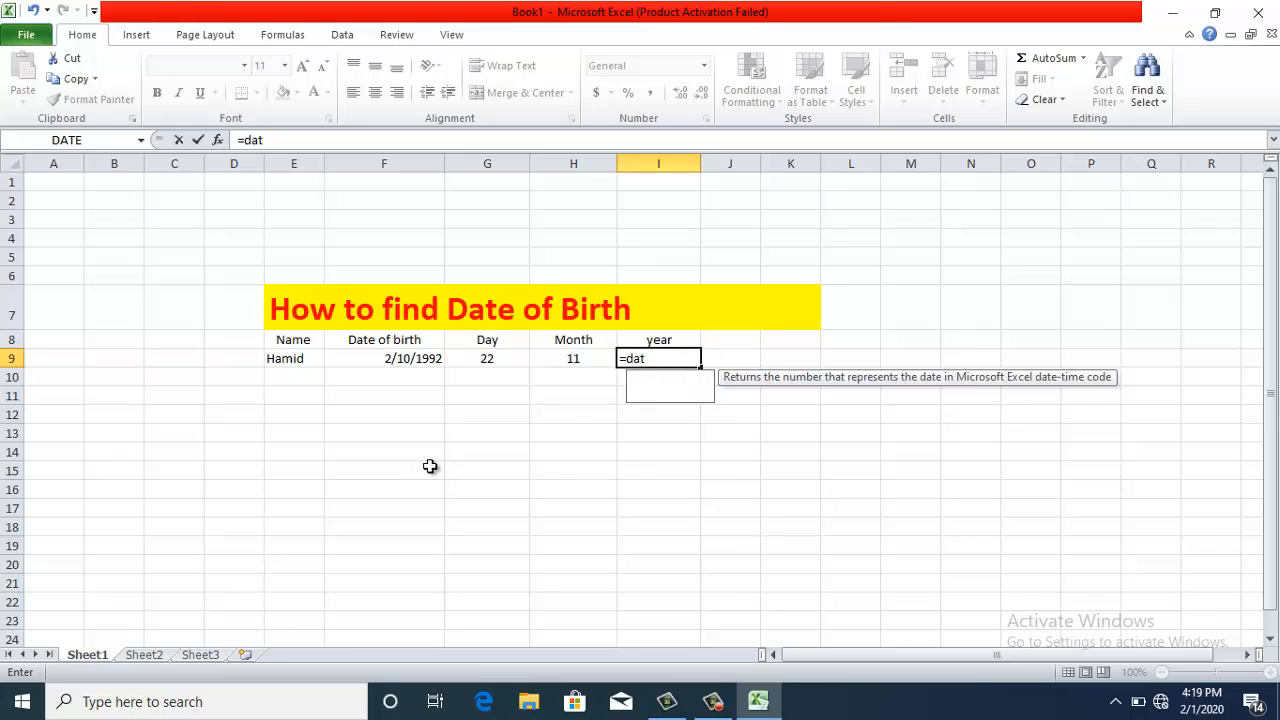
type("if")
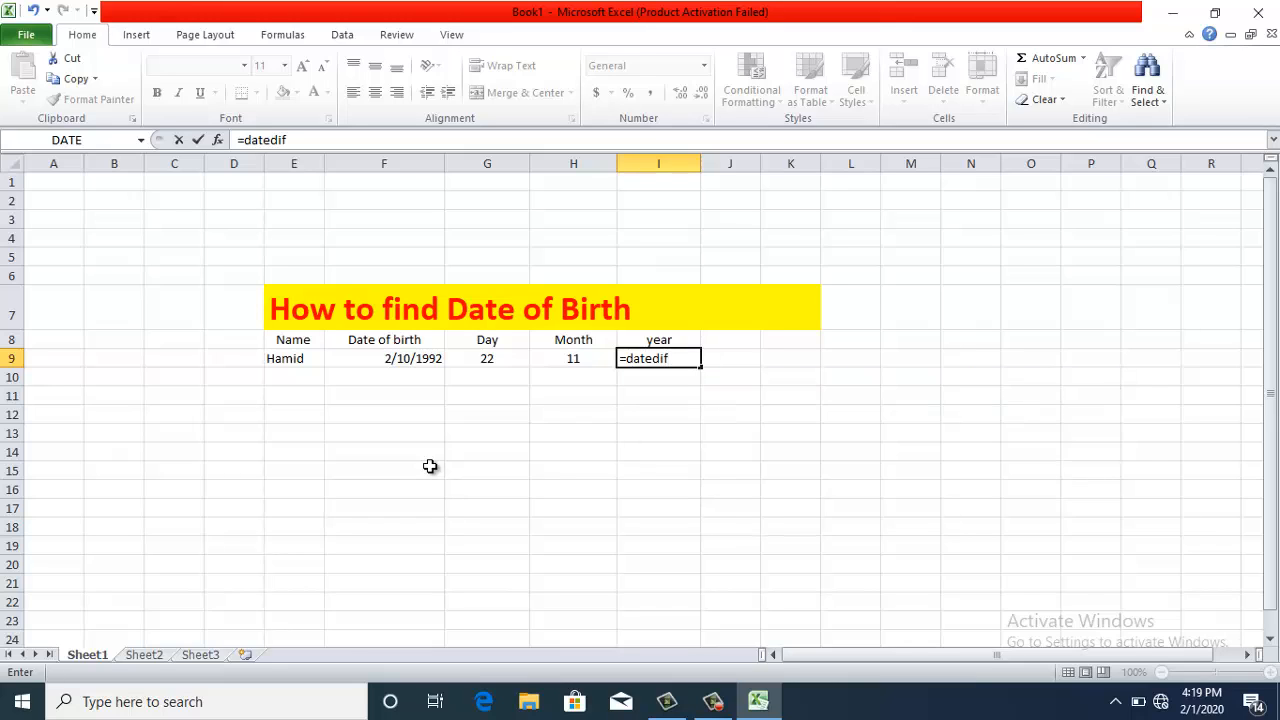
type("(")
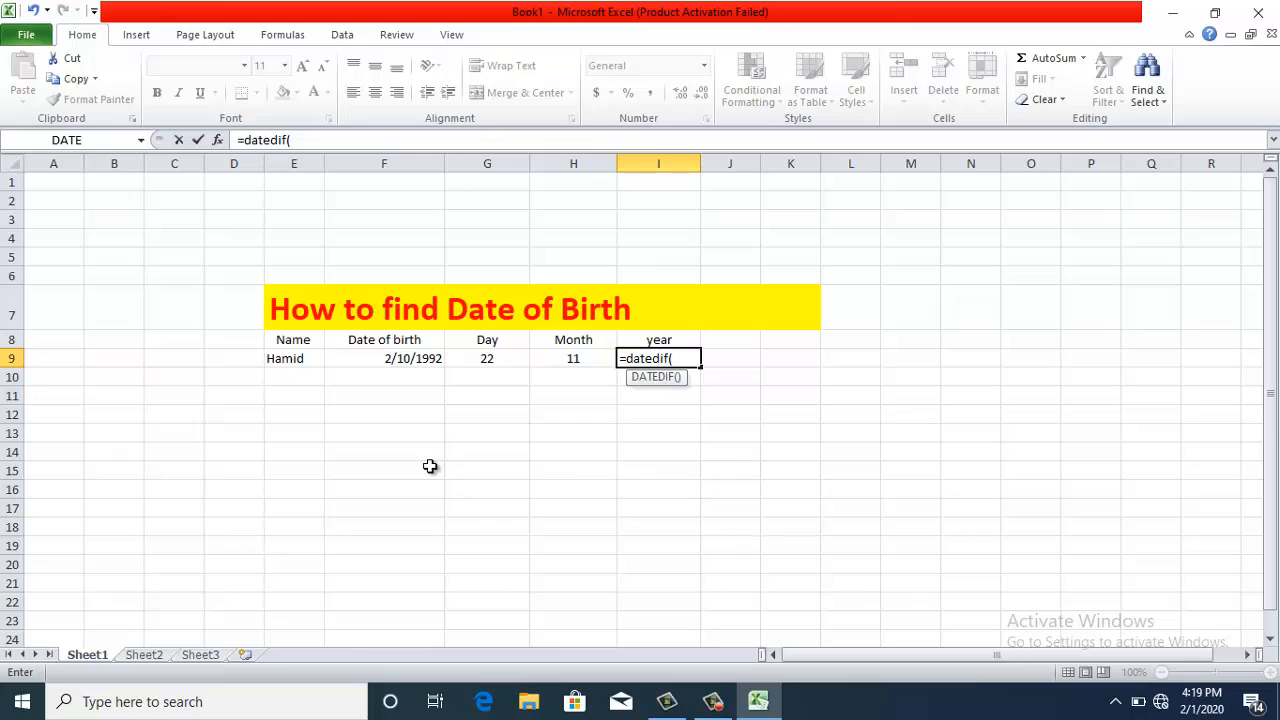
left_click(420, 359)
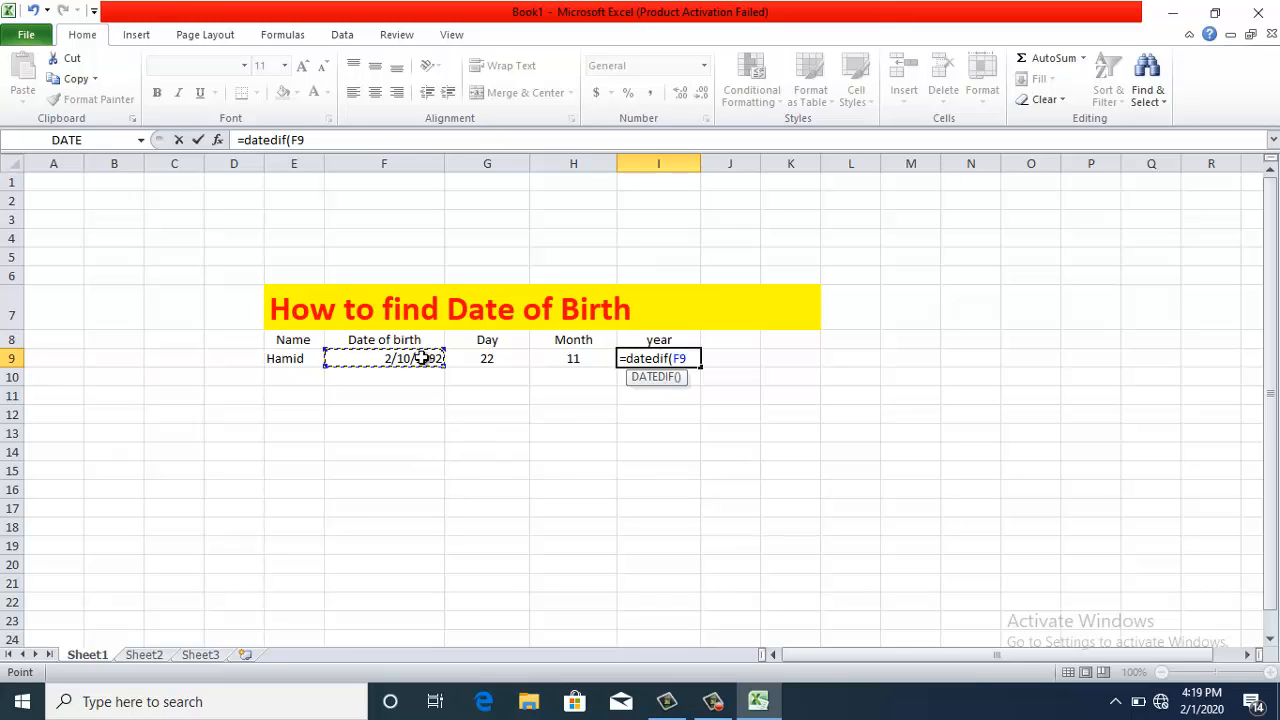
type(",toda")
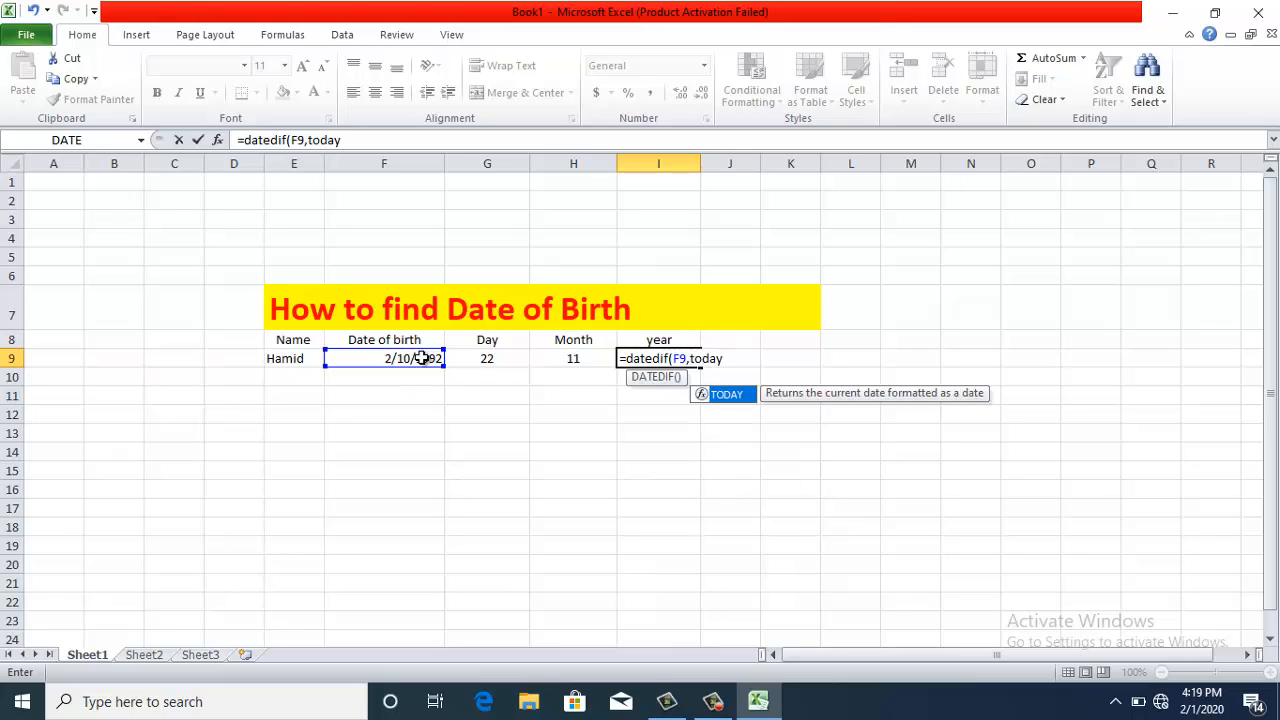
type("y(")
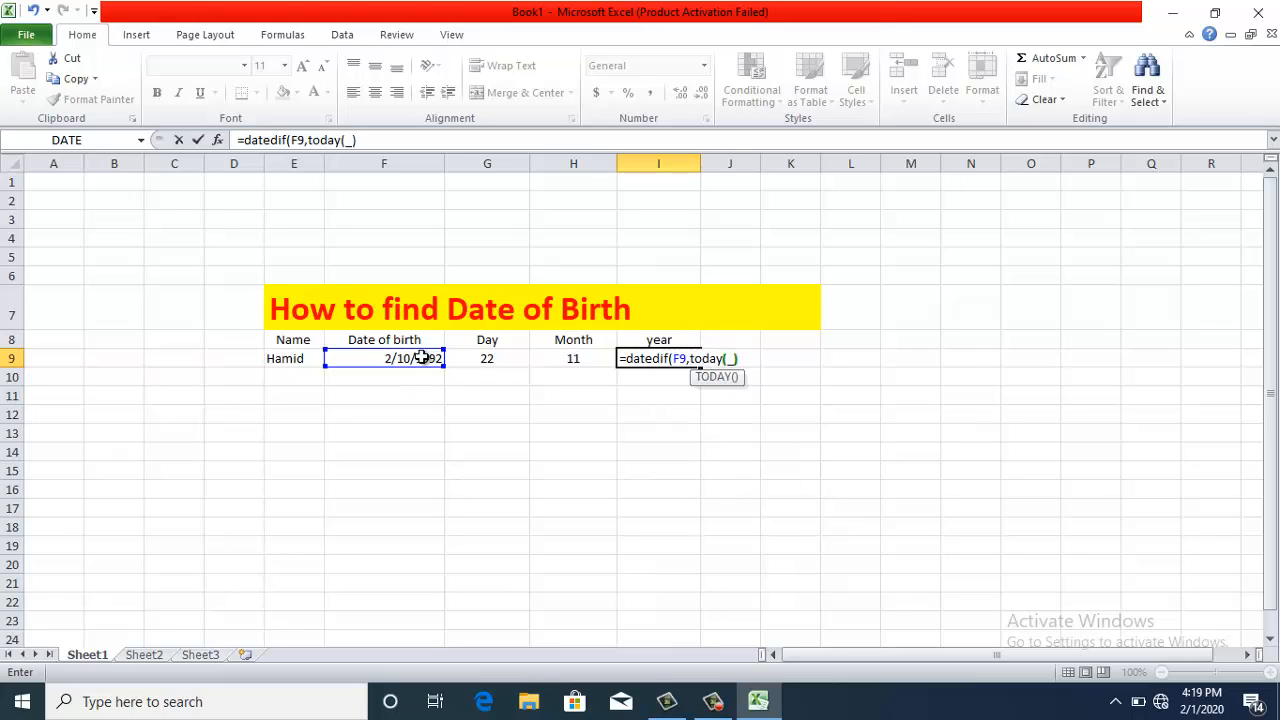
type("),\"y\"")
key("Return")
key("Return")
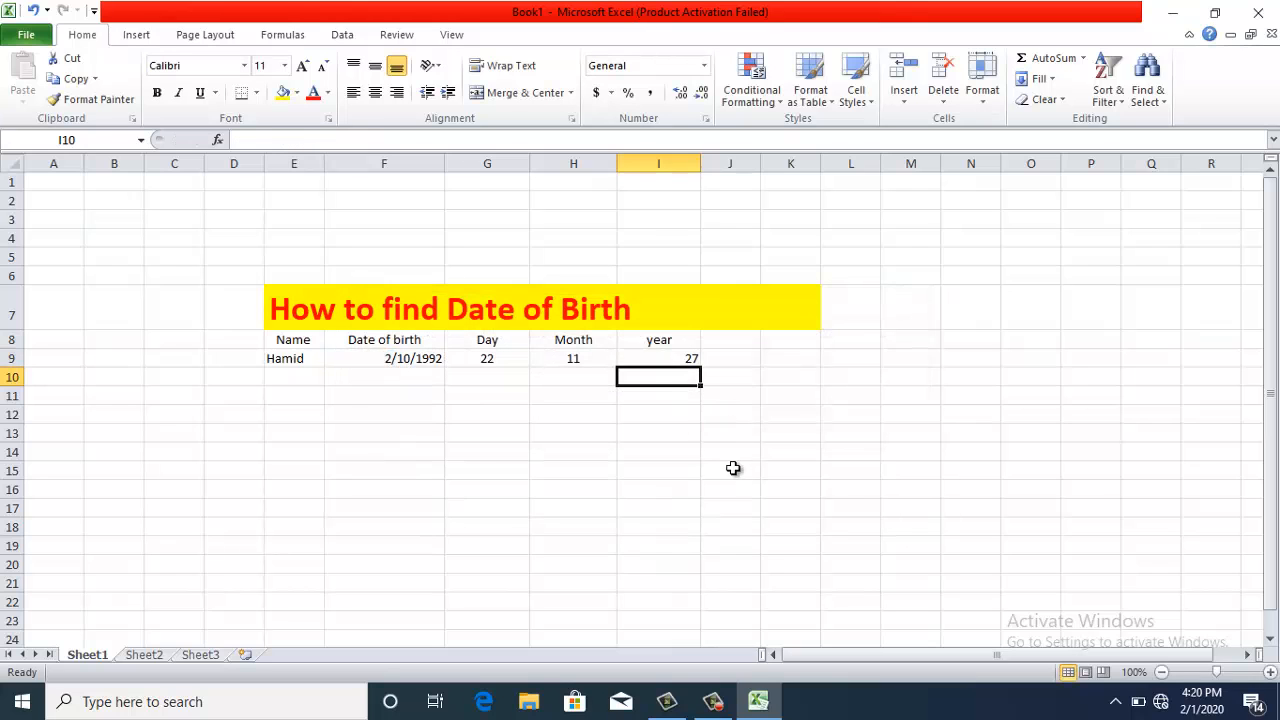
left_click(677, 374)
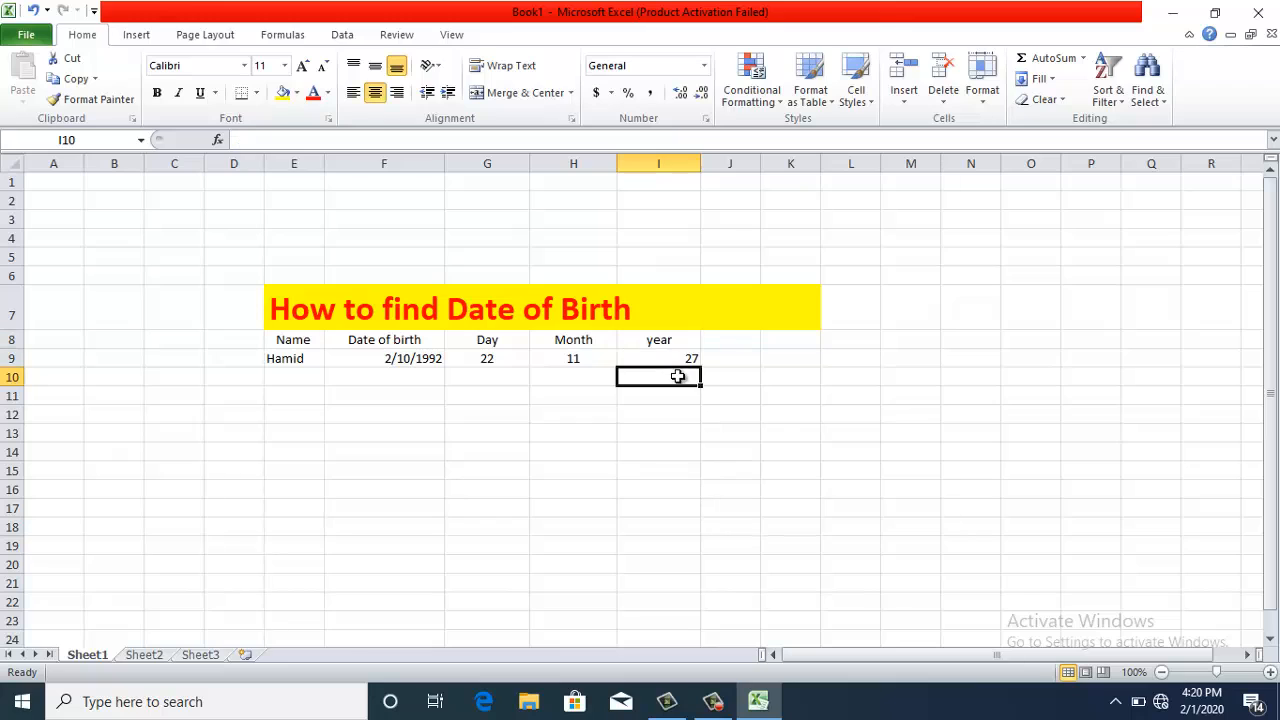
left_click(659, 358)
left_click(376, 93)
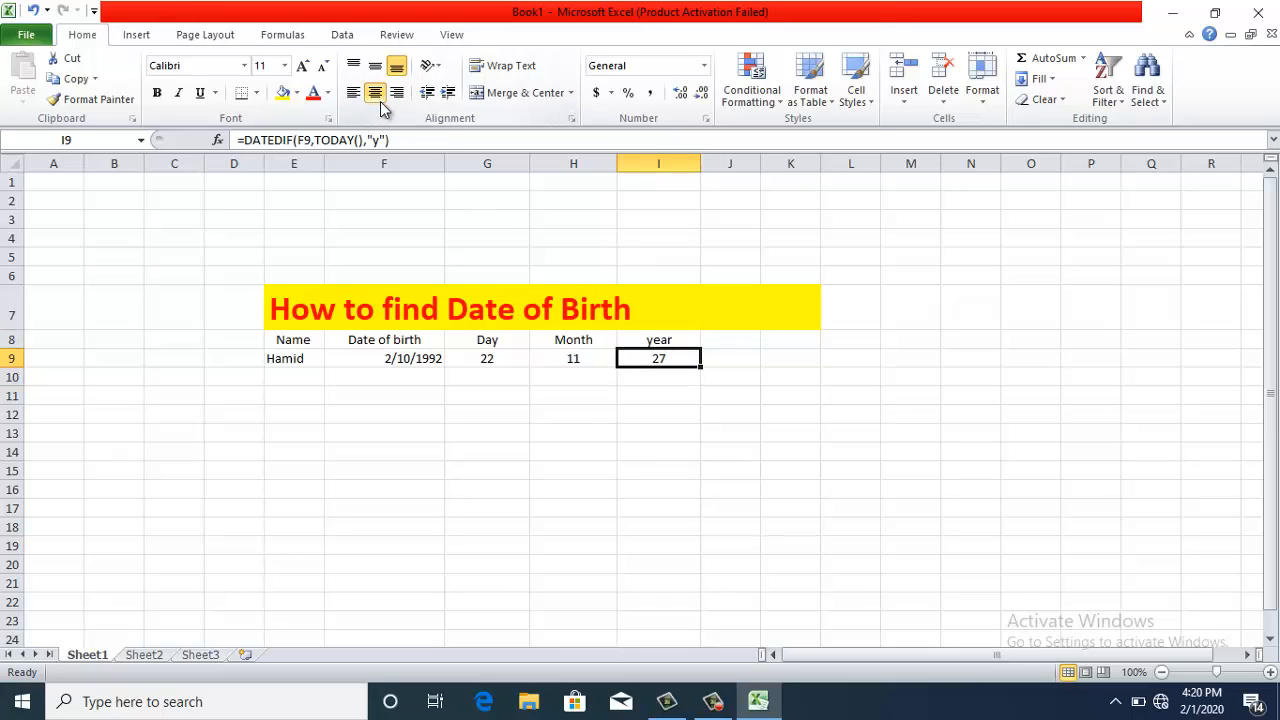